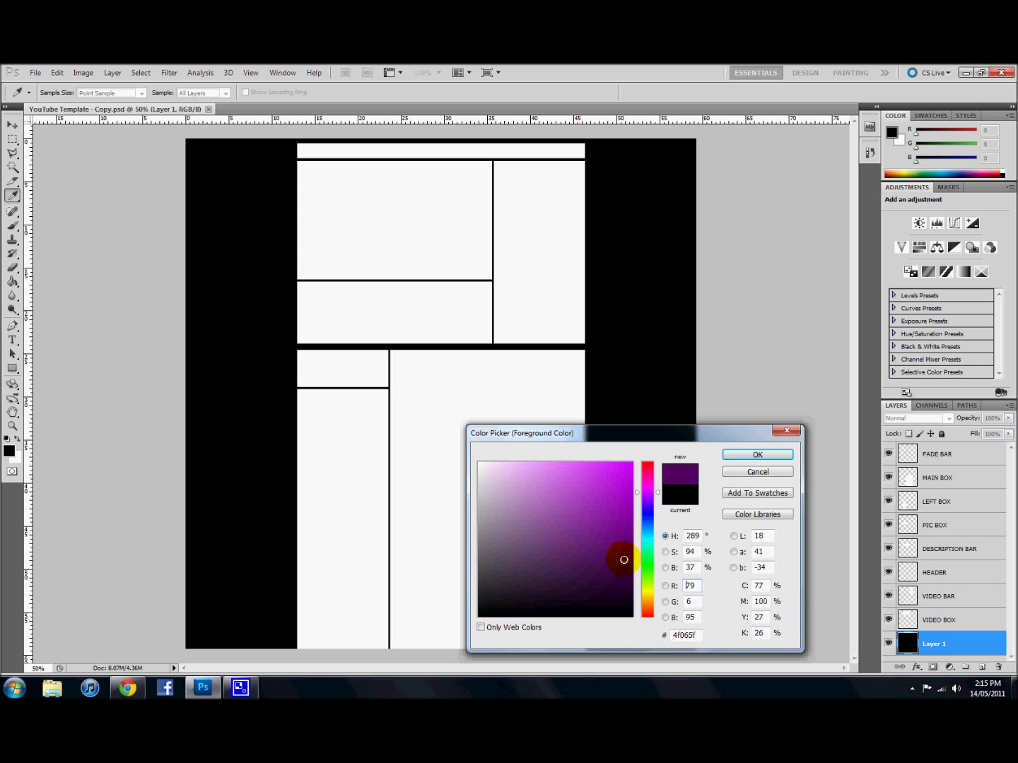
Set the foreground color to dark purple (RGB 70, 2, 84) and add a new layer directly above Layer 1
{"action": "left_click", "coordinate": [732, 455]}
{"action": "key", "text": "m"}
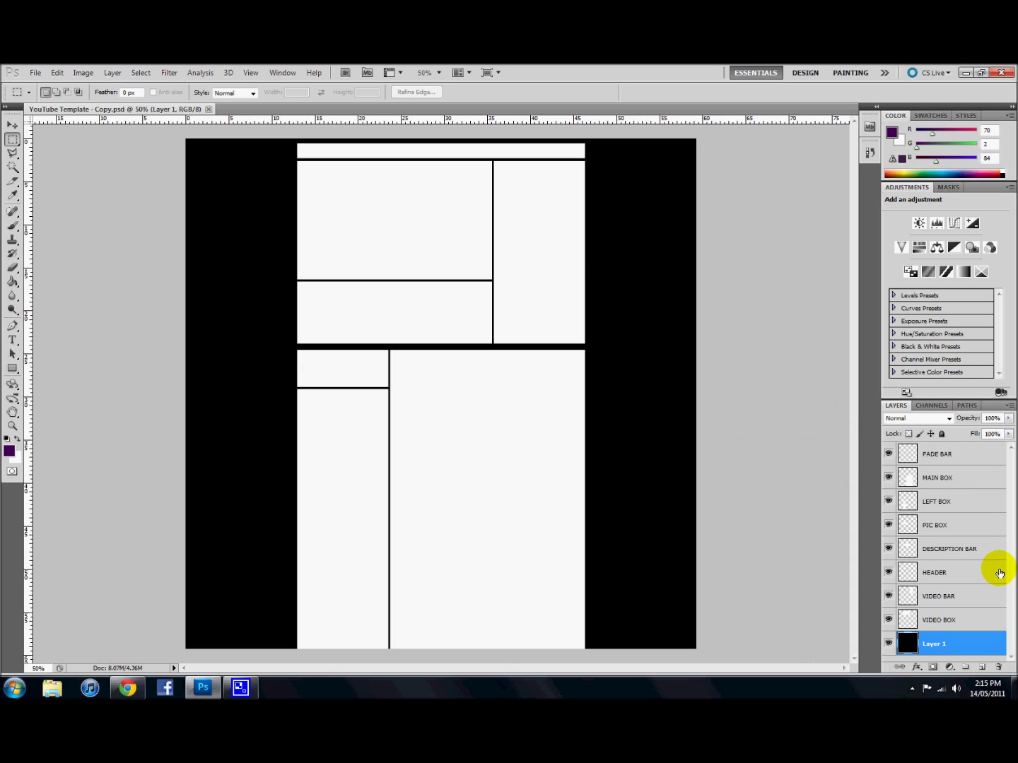
{"action": "left_click", "coordinate": [982, 668]}
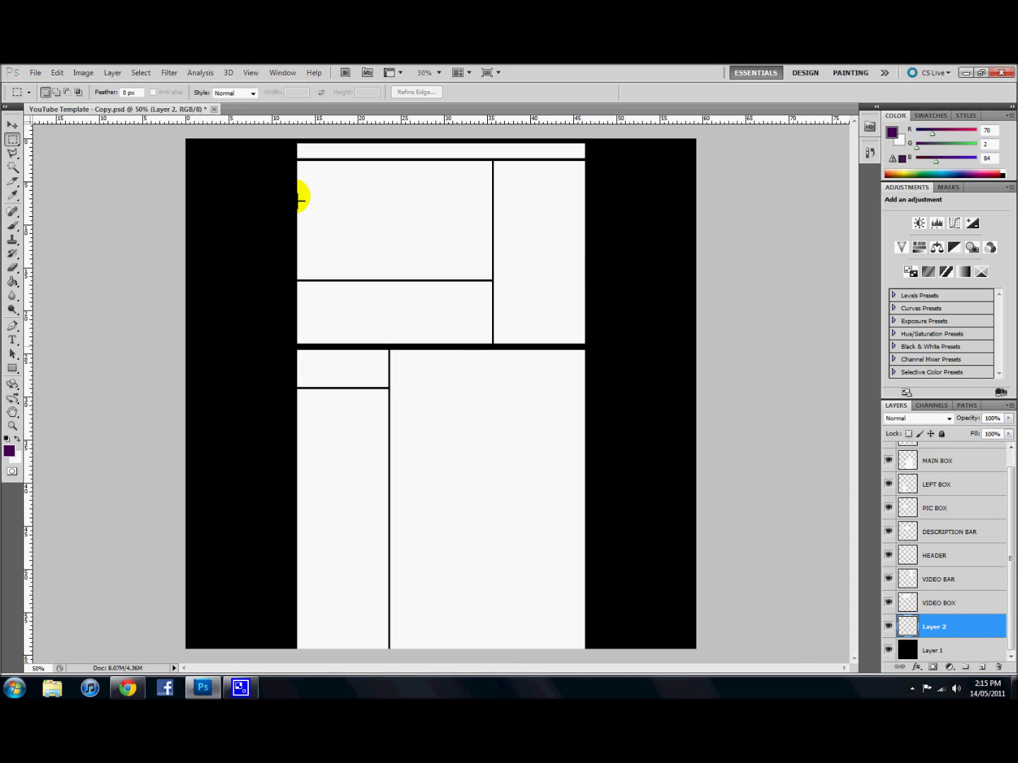
Render Clouds in purple and white on the new layer
{"action": "left_click", "coordinate": [168, 73]}
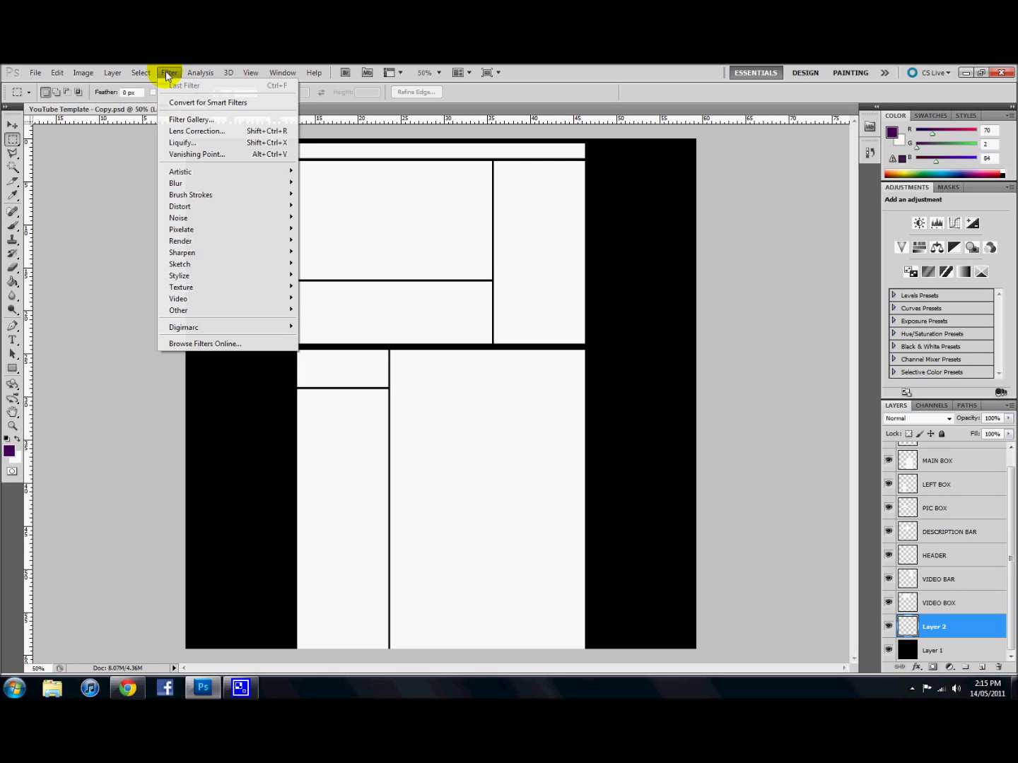
{"action": "mouse_move", "coordinate": [209, 241]}
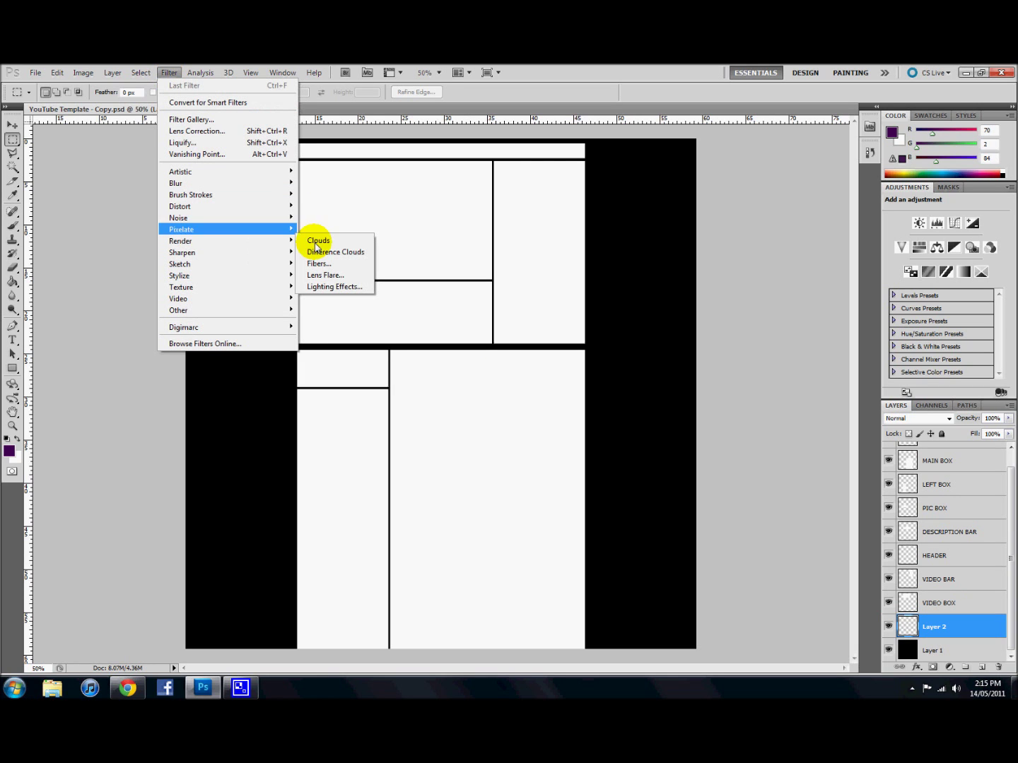
{"action": "left_click", "coordinate": [321, 242]}
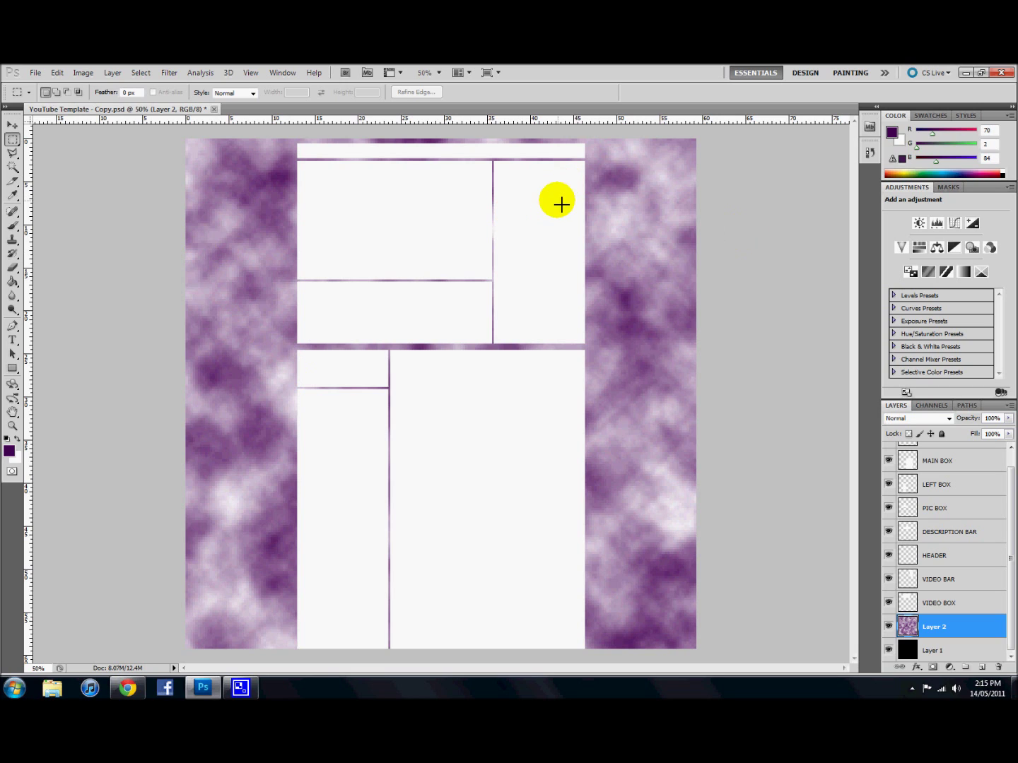
Set the background color to black (000000) and render Clouds on Layer 2 with the purple and black colors
{"action": "left_click", "coordinate": [15, 459]}
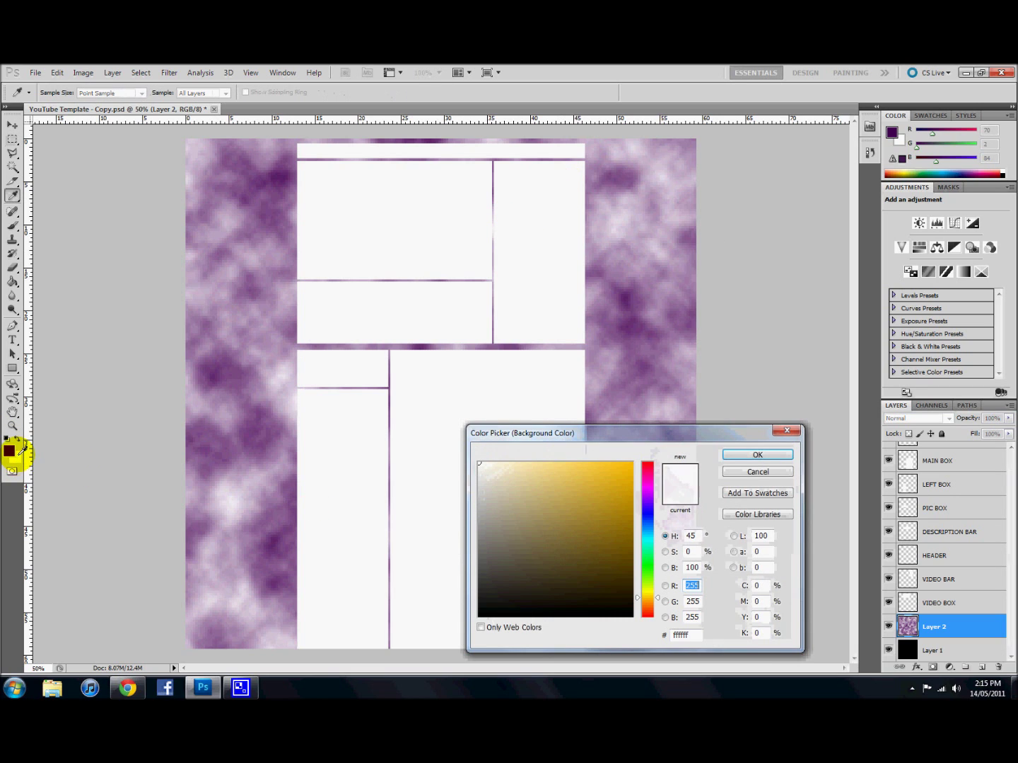
{"action": "left_click_drag", "start_coordinate": [562, 505], "coordinate": [480, 616]}
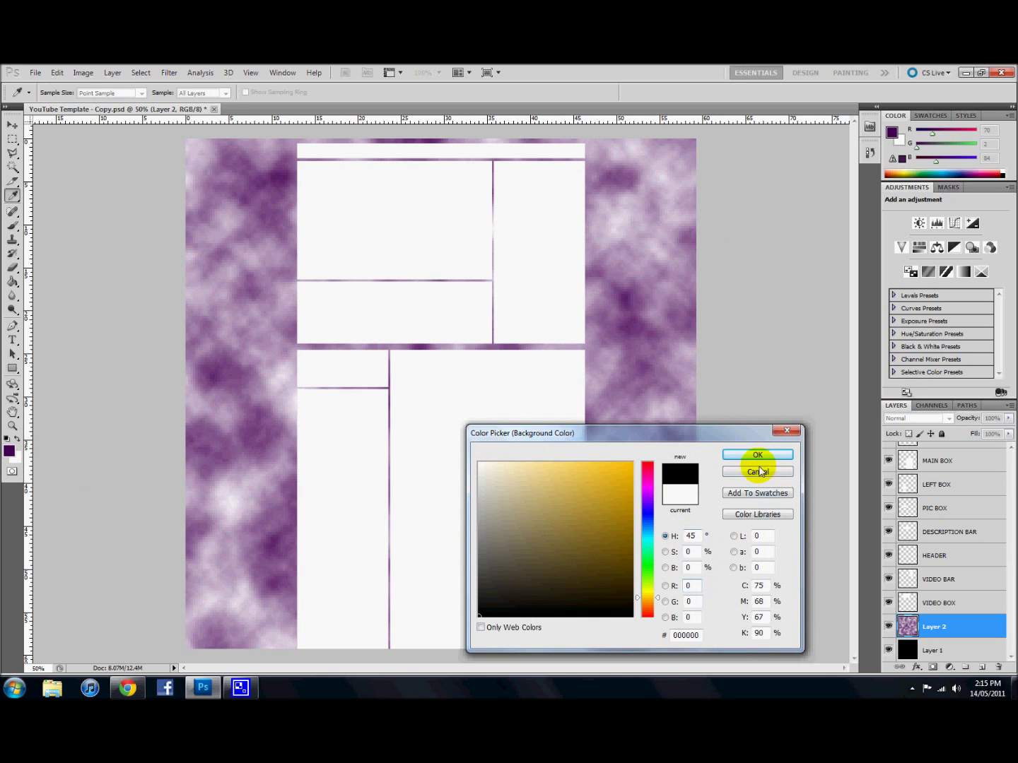
{"action": "left_click", "coordinate": [756, 455]}
{"action": "key", "text": "m"}
{"action": "left_click", "coordinate": [169, 72]}
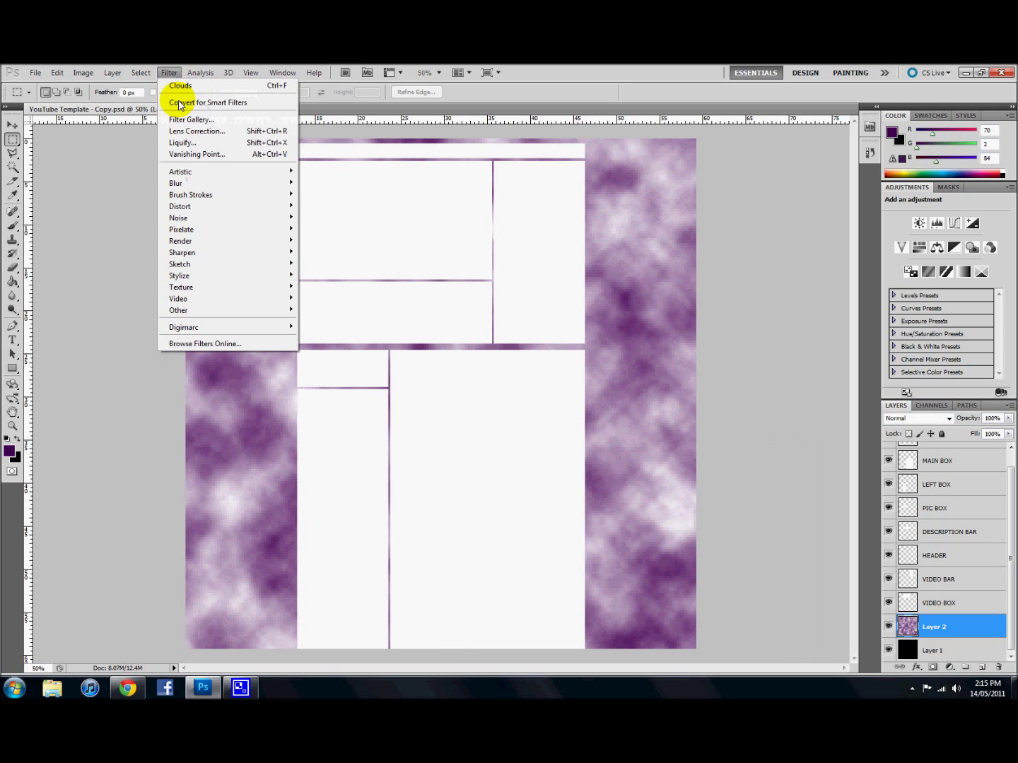
{"action": "mouse_move", "coordinate": [228, 244]}
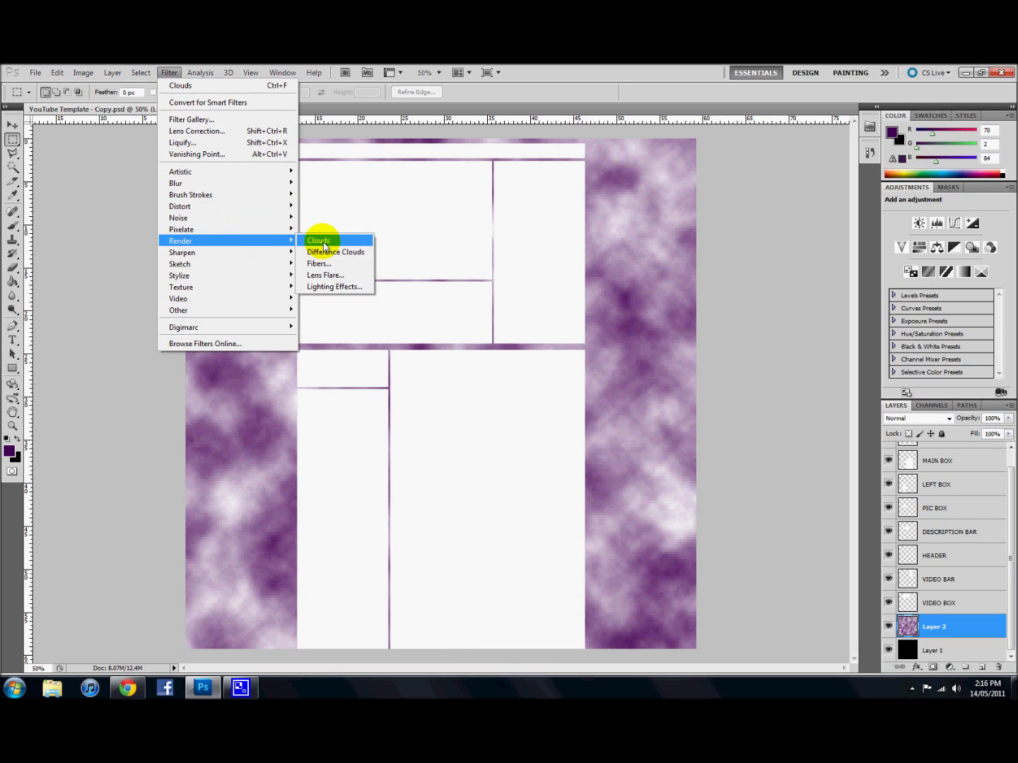
{"action": "left_click", "coordinate": [324, 239]}
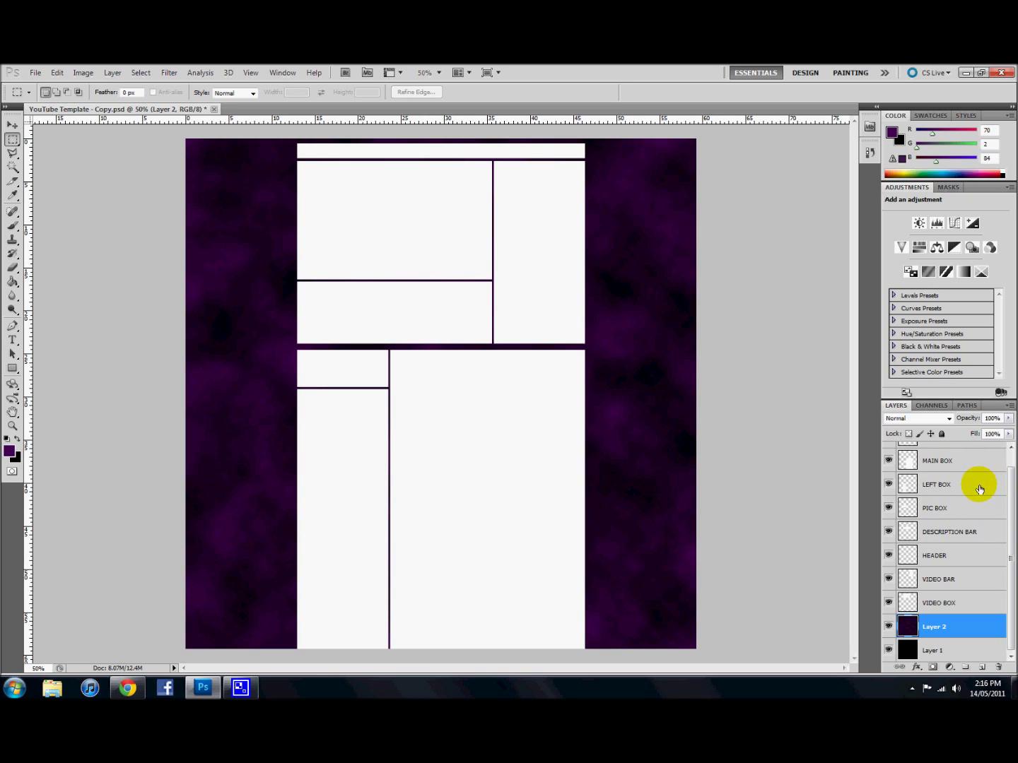
Delete the VIDEO BOX layer and move the HEADER layer directly beneath FADE BAR
{"action": "left_click_drag", "start_coordinate": [1009, 548], "coordinate": [1008, 537]}
{"action": "scroll", "coordinate": [1009, 537], "scroll_direction": "down", "scroll_amount": 1}
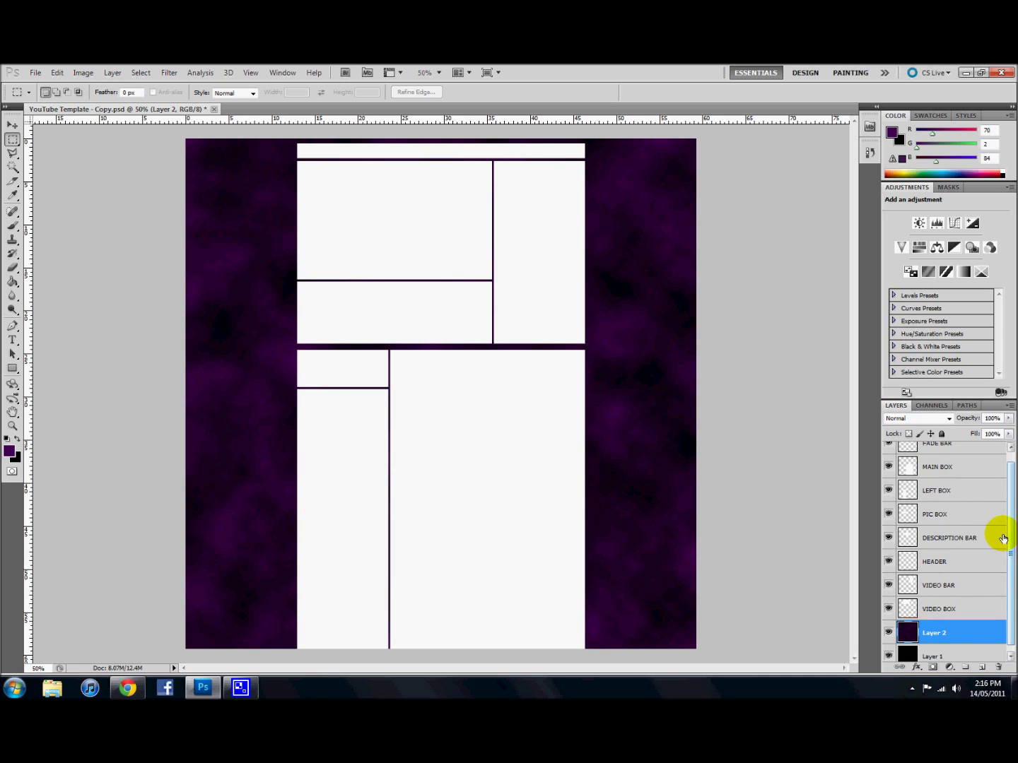
{"action": "left_click", "coordinate": [913, 613]}
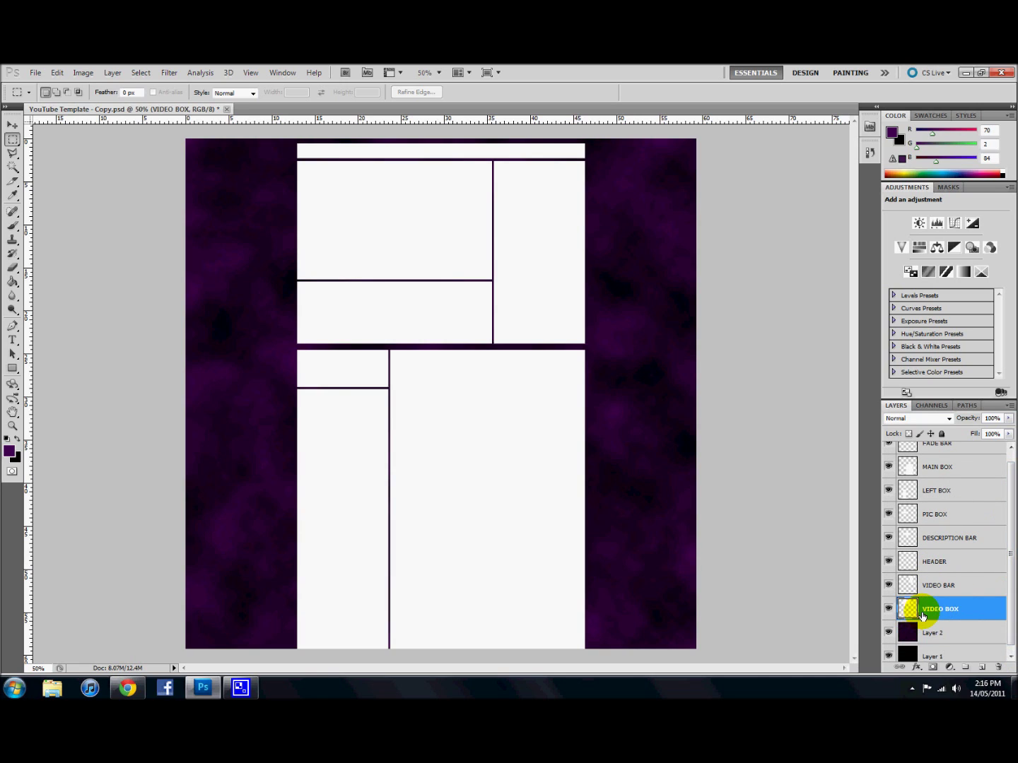
{"action": "key", "text": "Delete"}
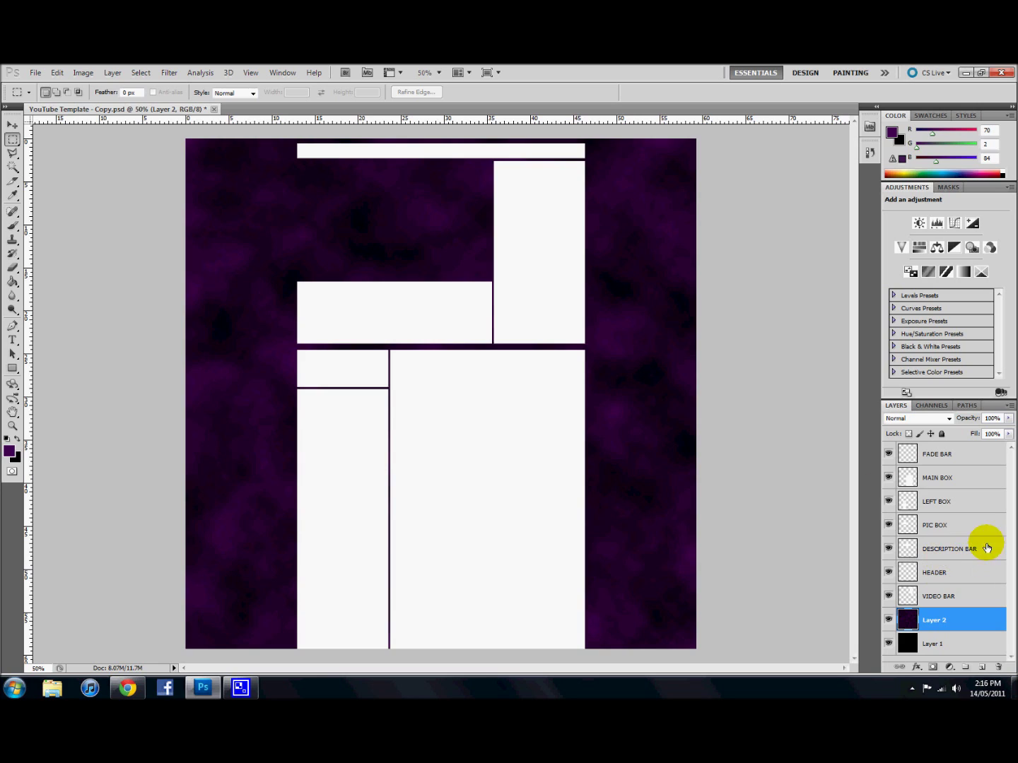
{"action": "left_click_drag", "start_coordinate": [905, 572], "coordinate": [921, 464]}
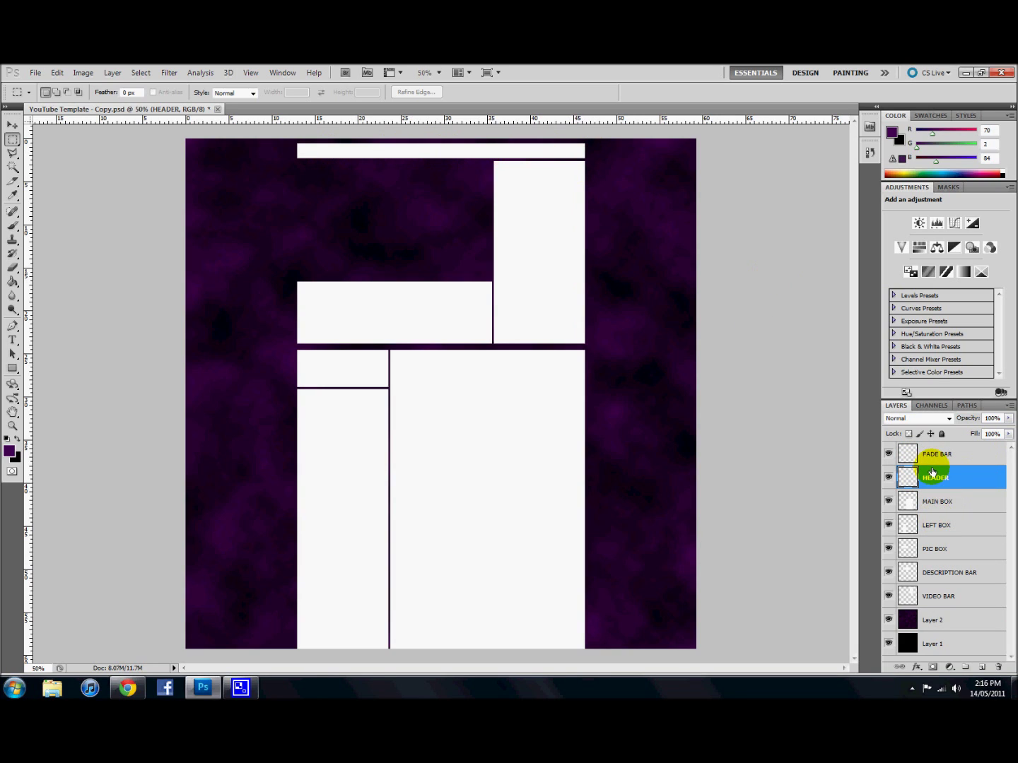
Merge the MAIN BOX, LEFT BOX, PIC BOX, DESCRIPTION BAR and VIDEO BAR layers into one layer
{"action": "left_click", "coordinate": [911, 505]}
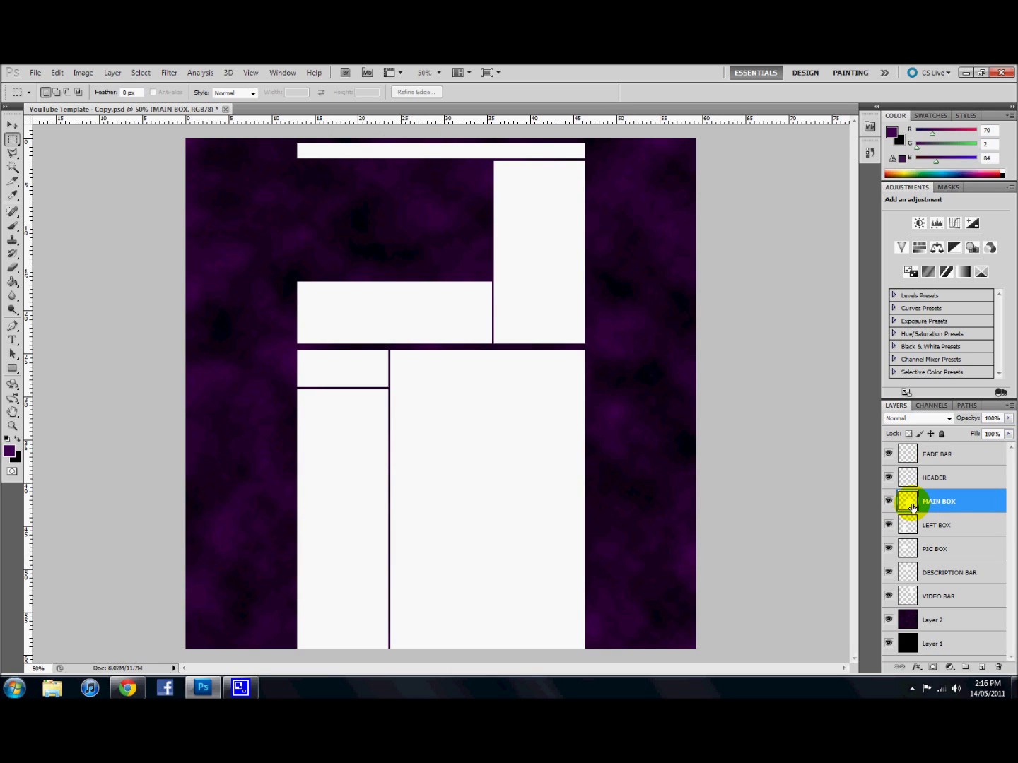
{"action": "left_click", "coordinate": [910, 599], "text": "shift"}
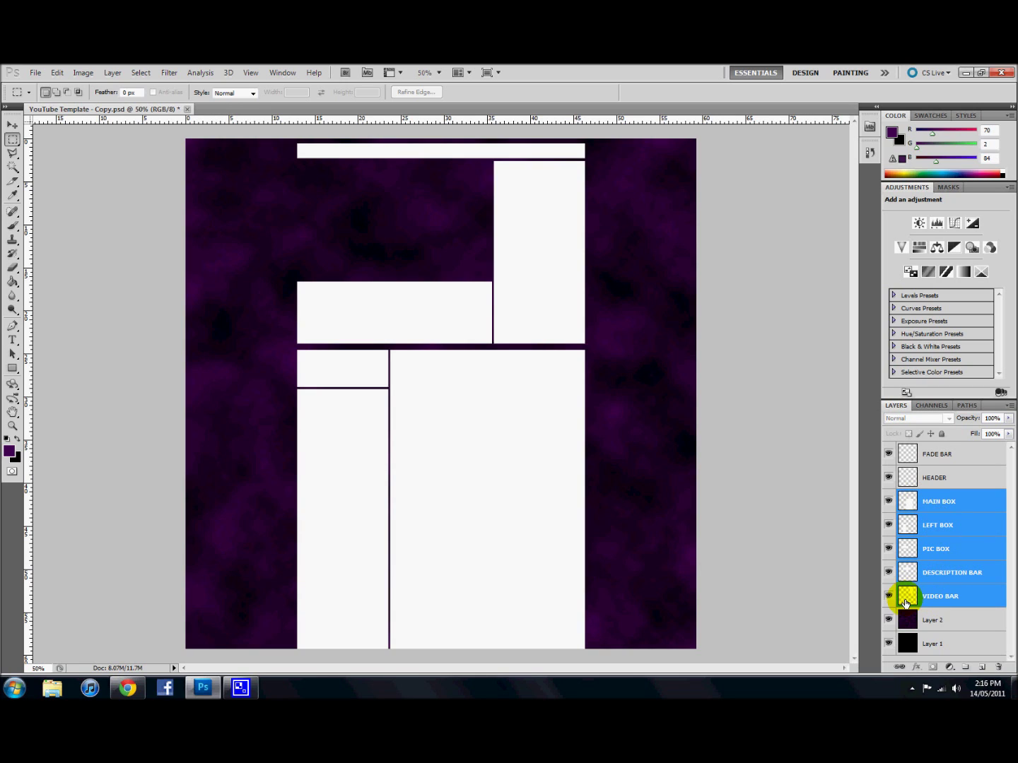
{"action": "right_click", "coordinate": [933, 563]}
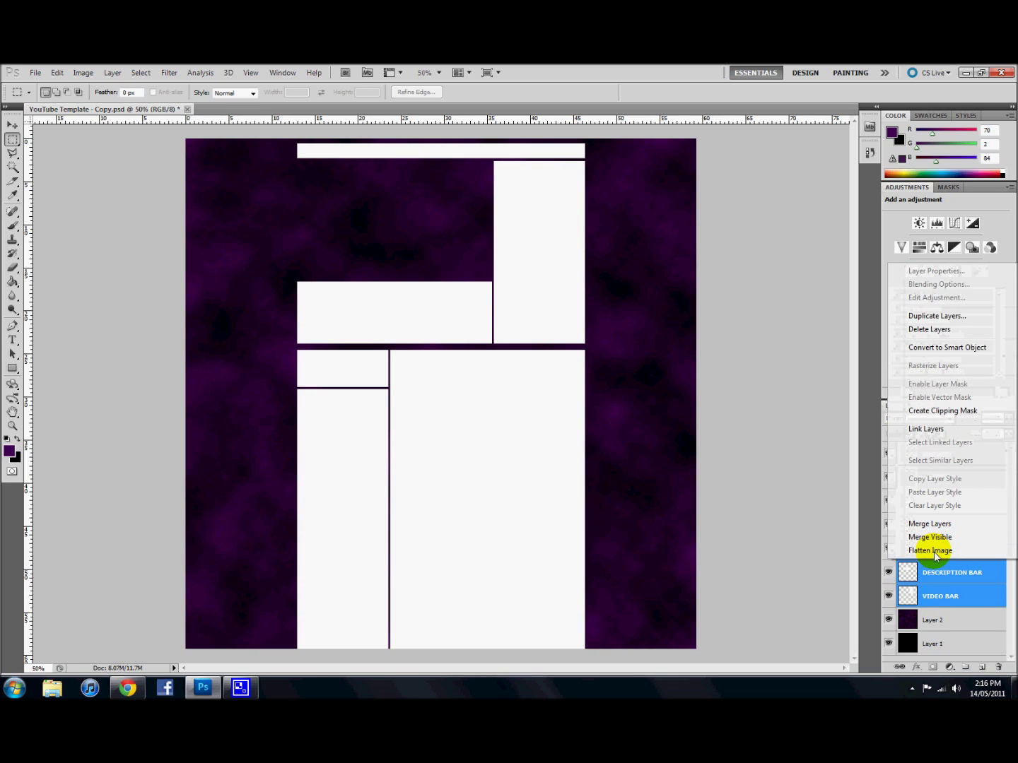
{"action": "left_click", "coordinate": [931, 525]}
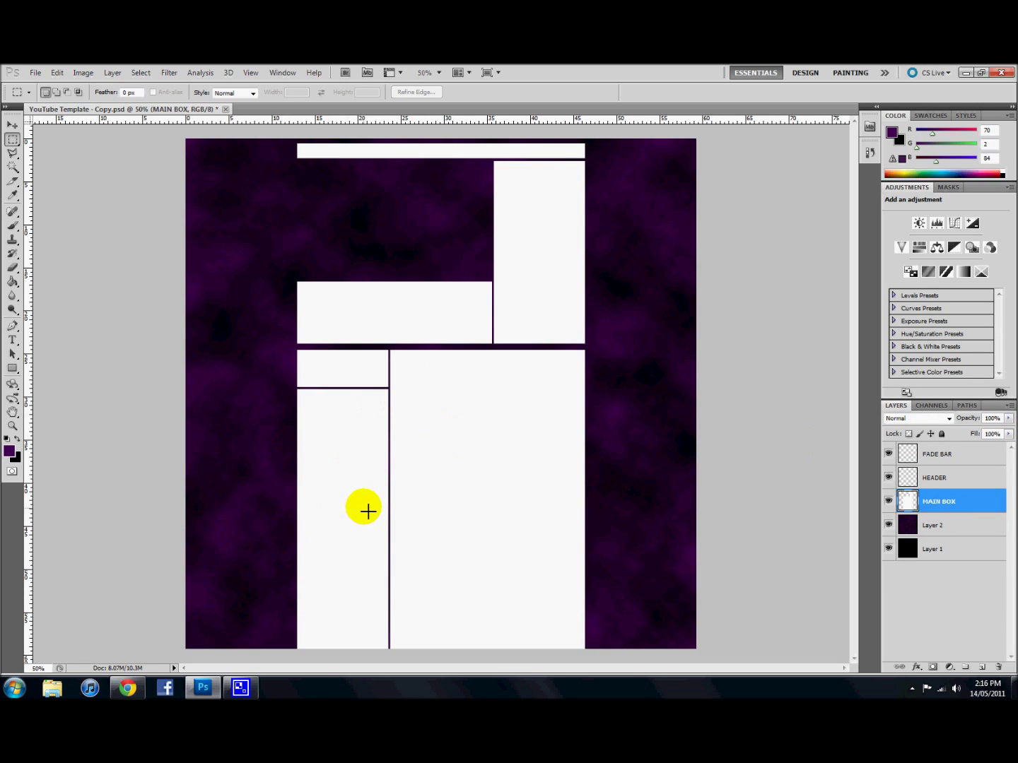
Give the merged MAIN BOX layer an Inner Shadow and a Color Overlay in the foreground's dark purple (460254)
{"action": "right_click", "coordinate": [917, 507]}
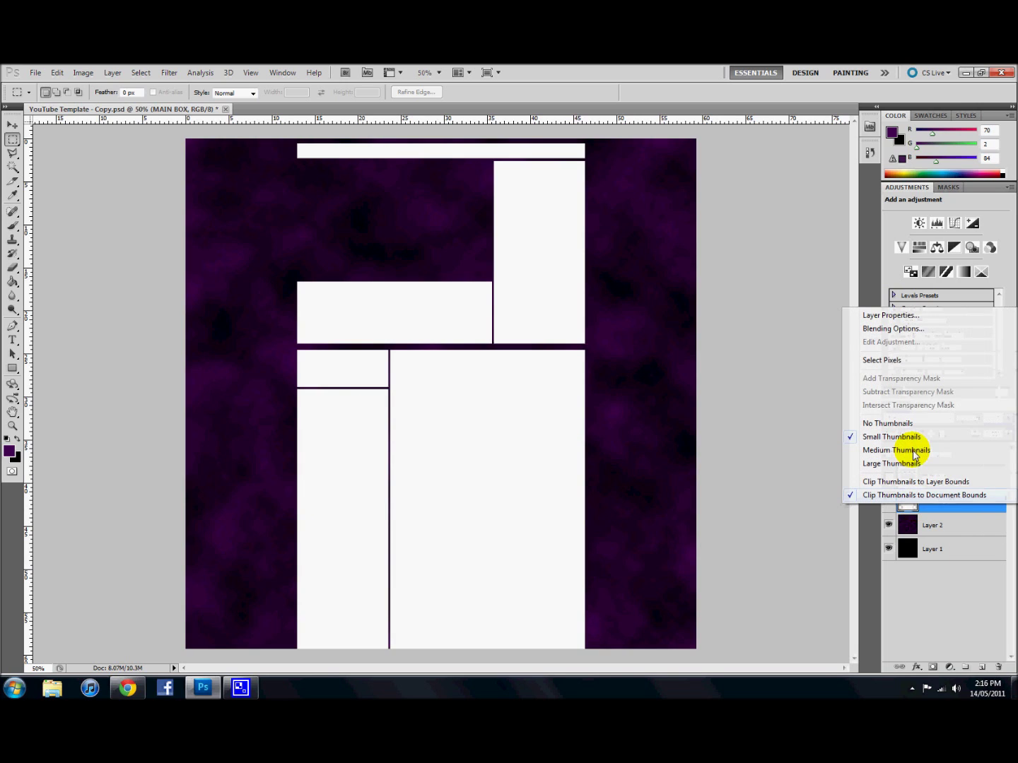
{"action": "left_click", "coordinate": [908, 330]}
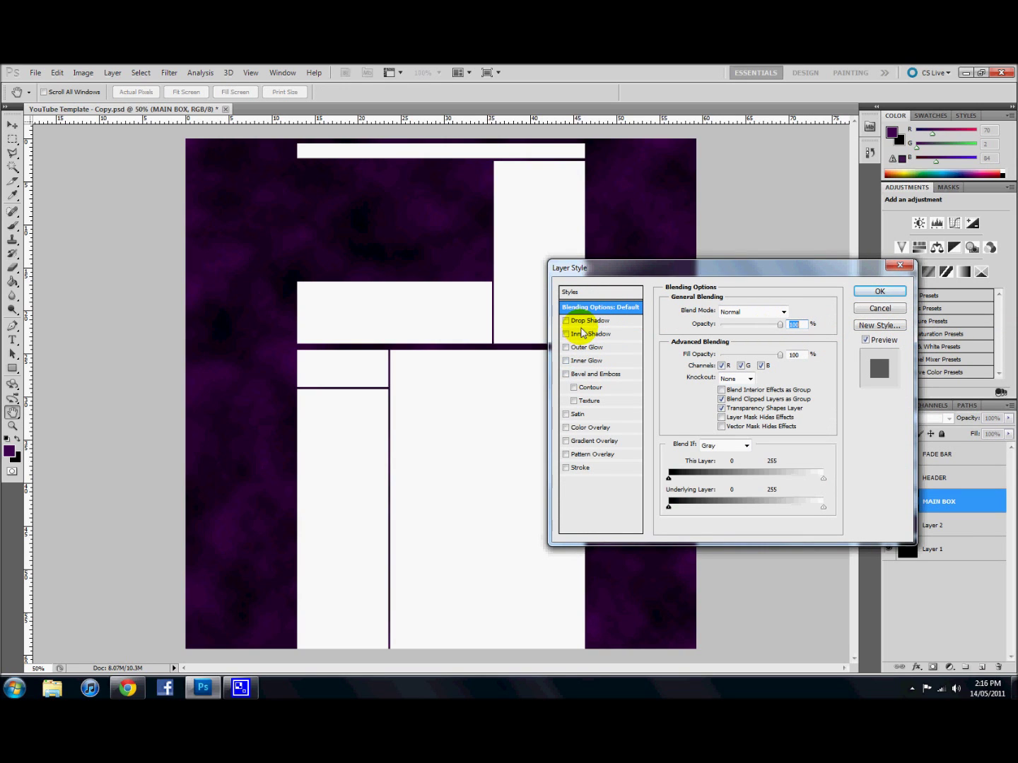
{"action": "left_click", "coordinate": [591, 335]}
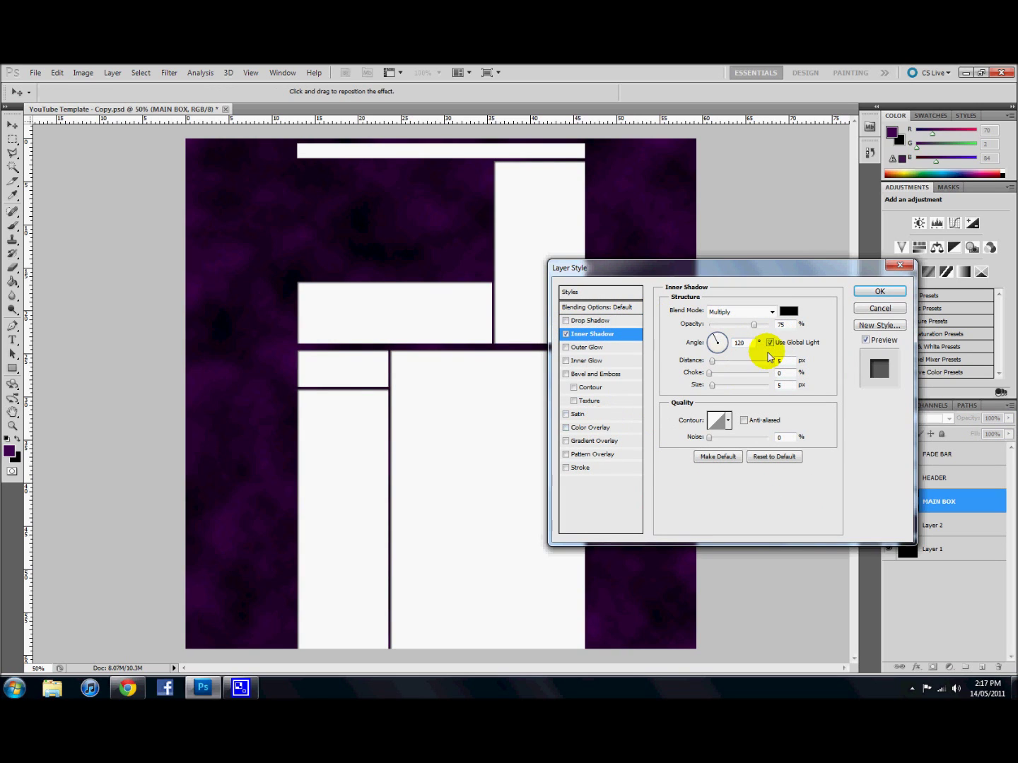
{"action": "left_click", "coordinate": [595, 429]}
{"action": "left_click", "coordinate": [789, 312]}
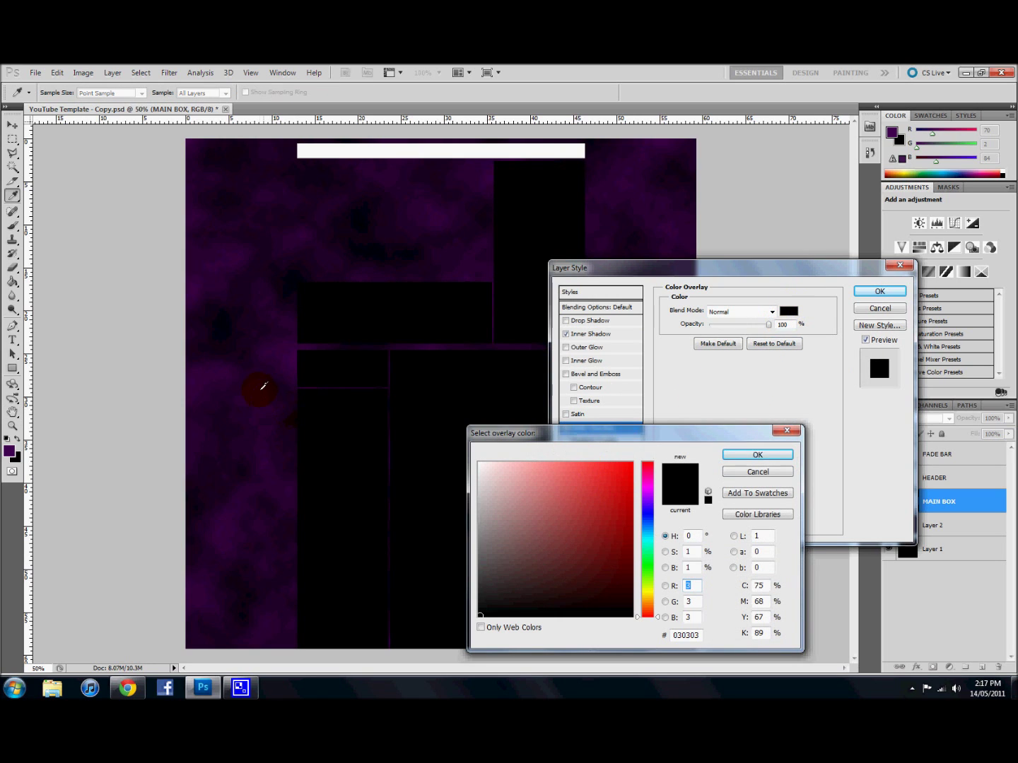
{"action": "left_click", "coordinate": [10, 447]}
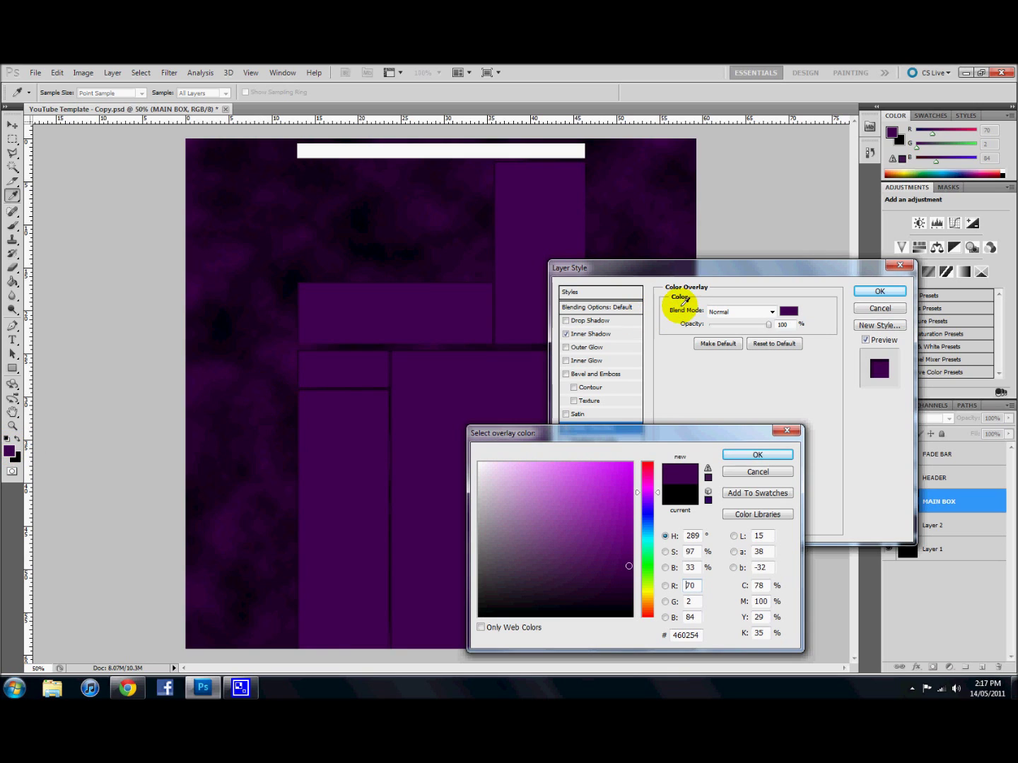
{"action": "left_click", "coordinate": [771, 455]}
Set the MAIN BOX inner shadow's distance to 0 px and choke to 27%, and increase its size
{"action": "left_click", "coordinate": [588, 335]}
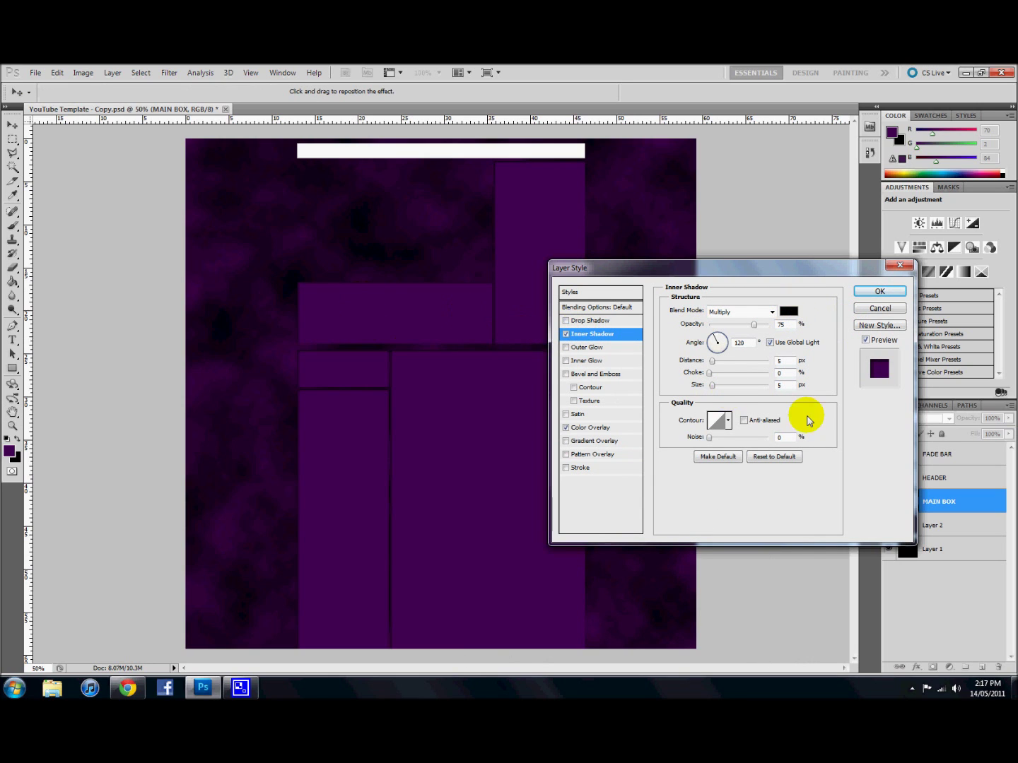
{"action": "left_click_drag", "start_coordinate": [713, 360], "coordinate": [730, 366]}
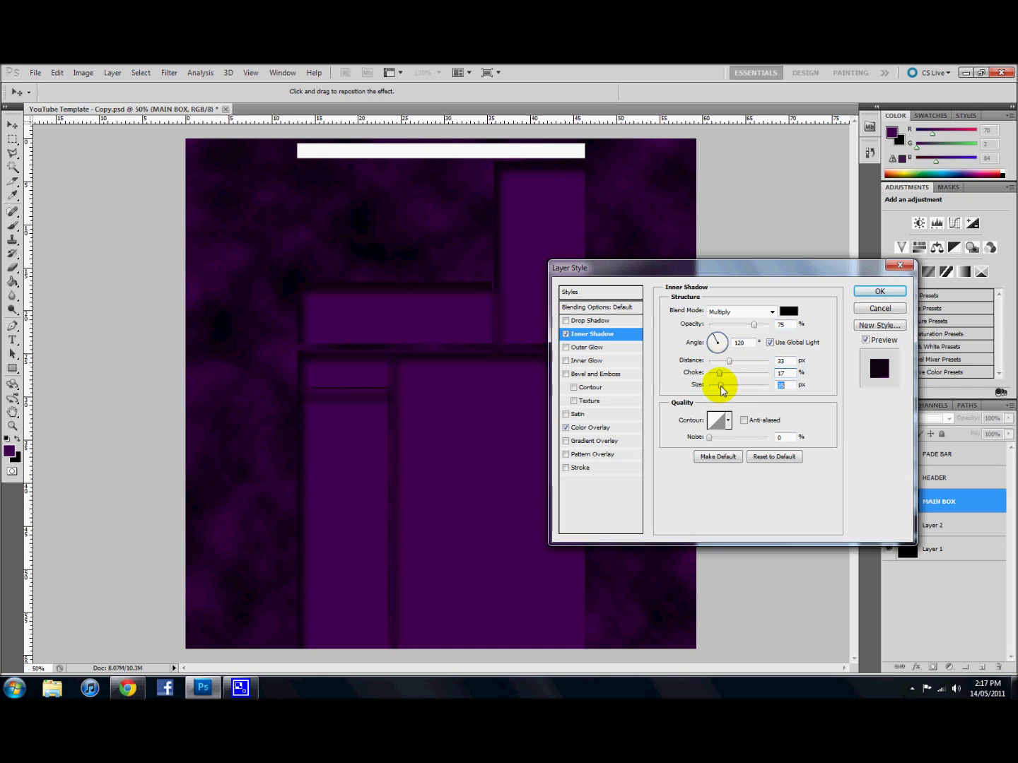
{"action": "left_click_drag", "start_coordinate": [716, 370], "coordinate": [696, 369]}
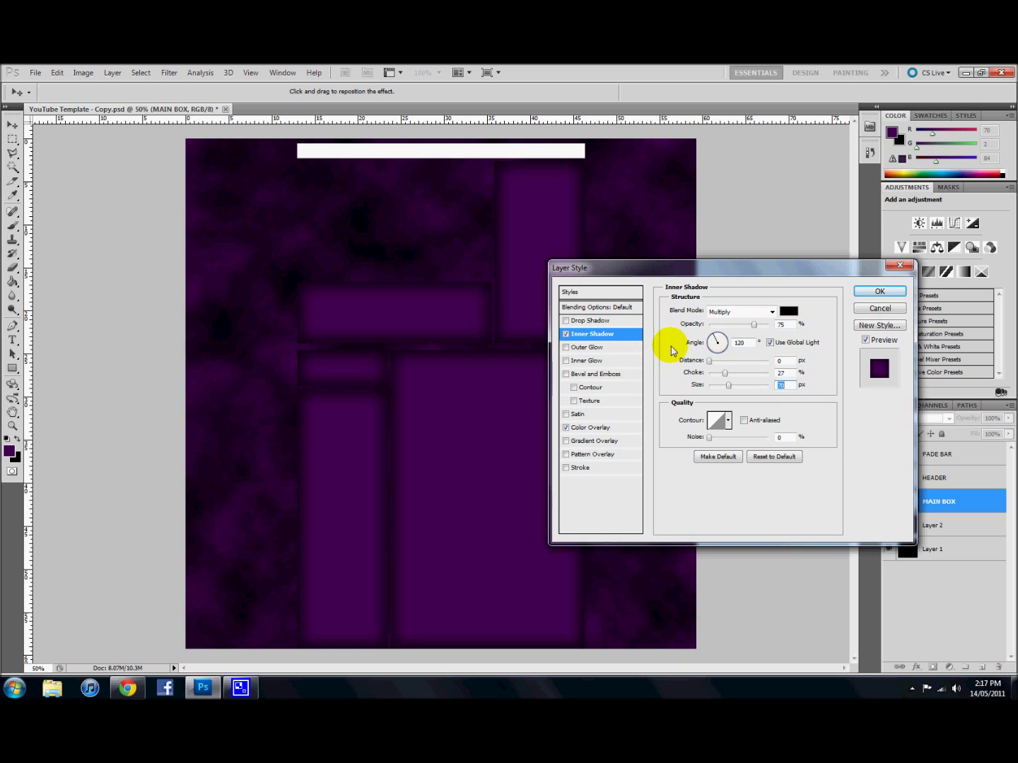
Add an Inner Bevel to the MAIN BOX layer with depth 1000%, size 4 px and soften 0 px
{"action": "left_click", "coordinate": [584, 375]}
{"action": "left_click", "coordinate": [579, 230]}
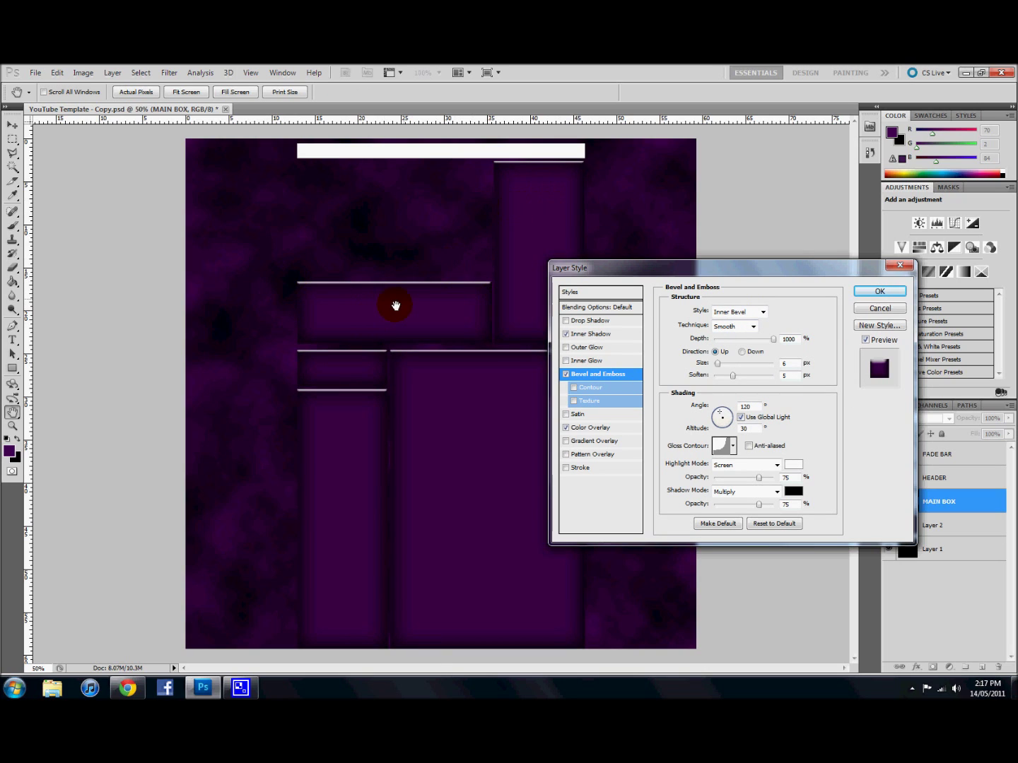
{"action": "left_click_drag", "start_coordinate": [715, 365], "coordinate": [713, 364]}
{"action": "left_click", "coordinate": [375, 328]}
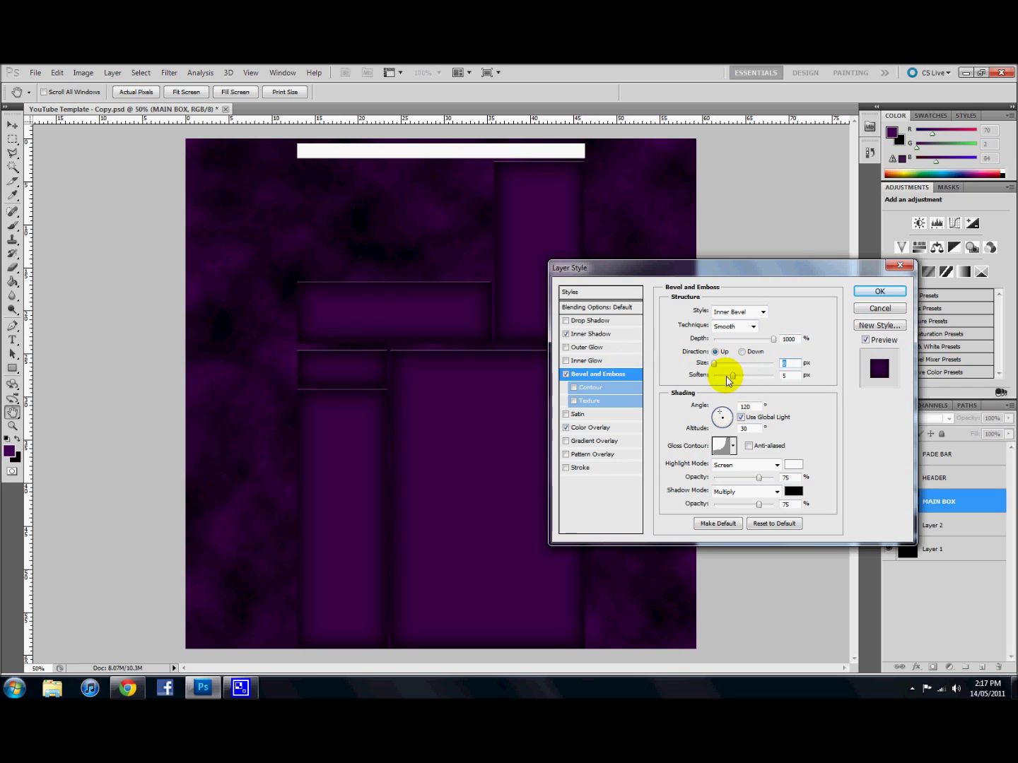
{"action": "mouse_move", "coordinate": [734, 381]}
{"action": "left_mouse_down"}
{"action": "mouse_move", "coordinate": [677, 384]}
{"action": "mouse_move", "coordinate": [718, 365]}
{"action": "left_mouse_up"}
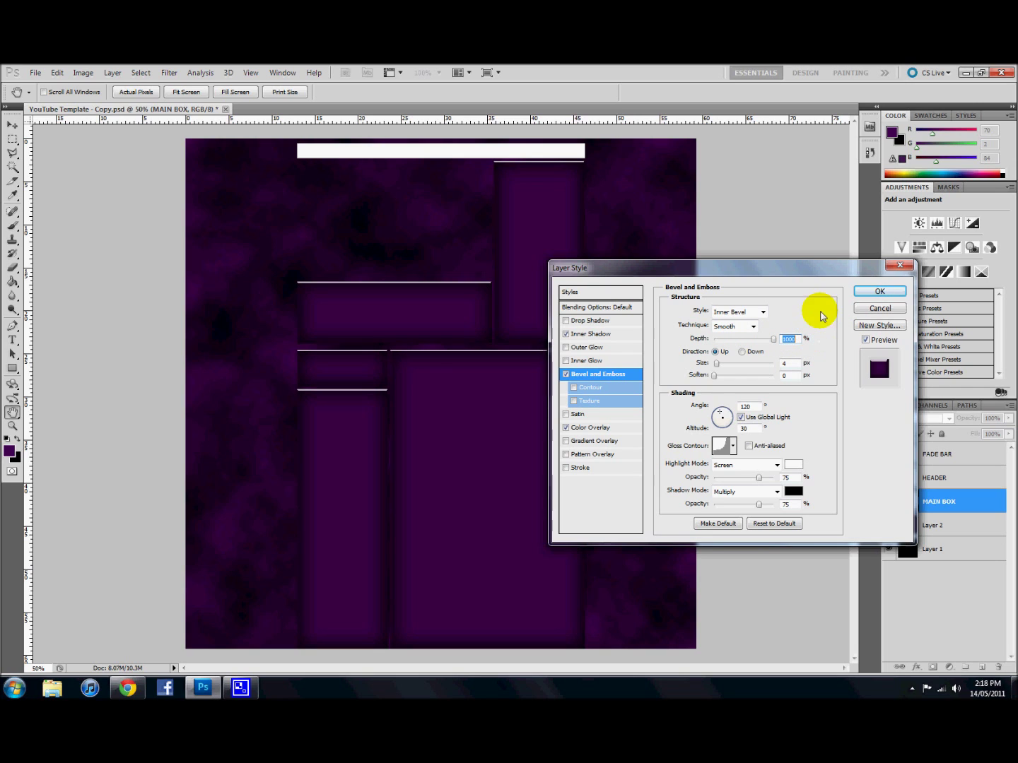
Try the linear and convex gloss contours on the bevel, and return to the deep concave contour
{"action": "left_click", "coordinate": [733, 446]}
{"action": "left_click", "coordinate": [666, 475]}
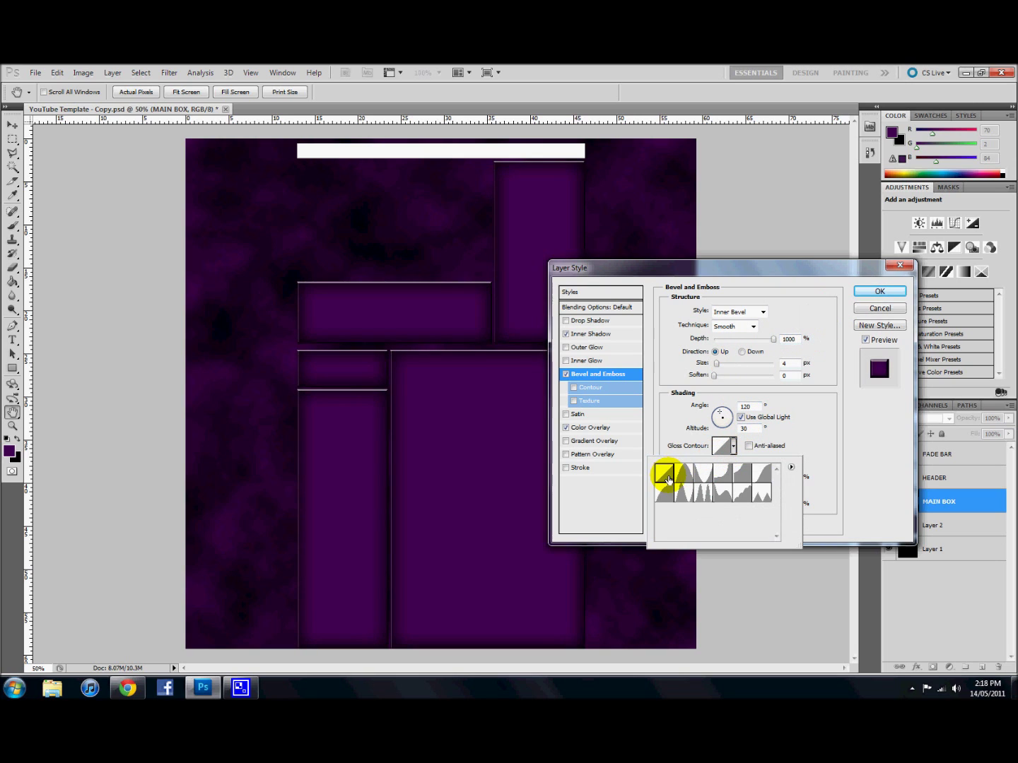
{"action": "left_click", "coordinate": [722, 445]}
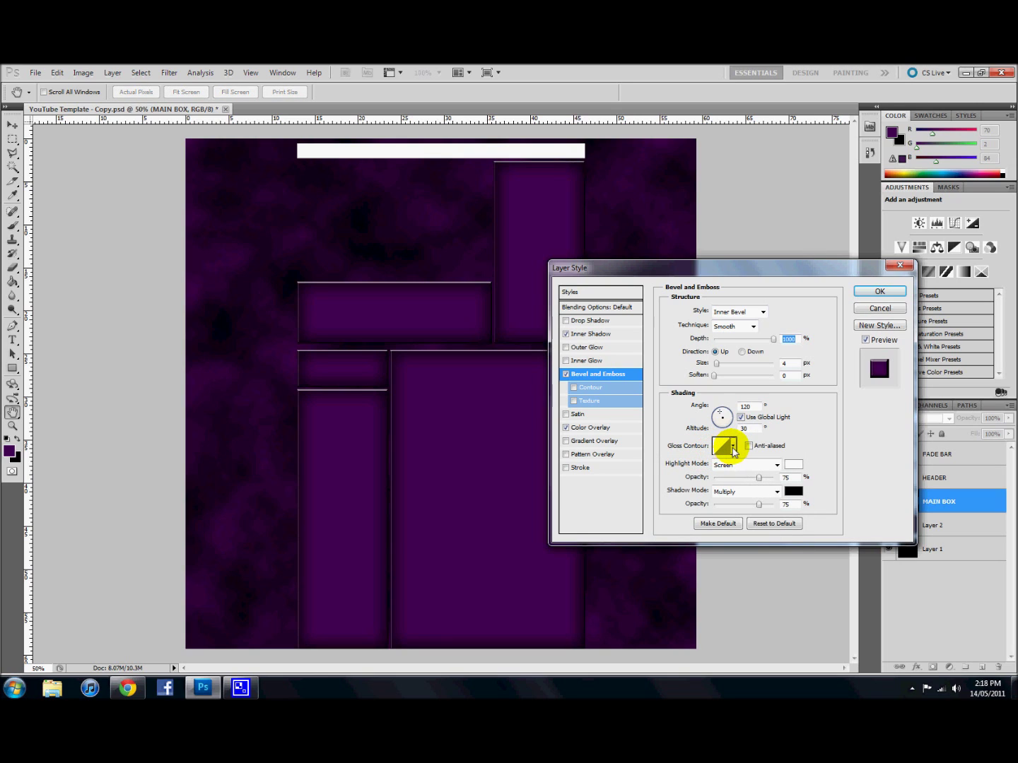
{"action": "left_click", "coordinate": [734, 449]}
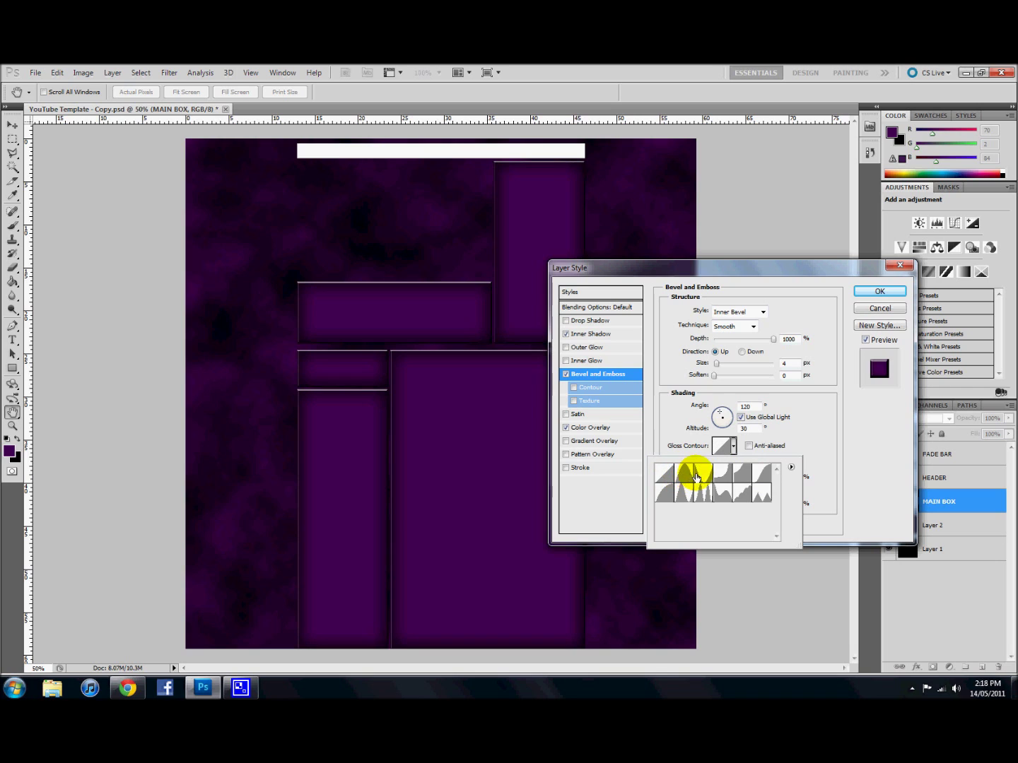
{"action": "left_click", "coordinate": [743, 478]}
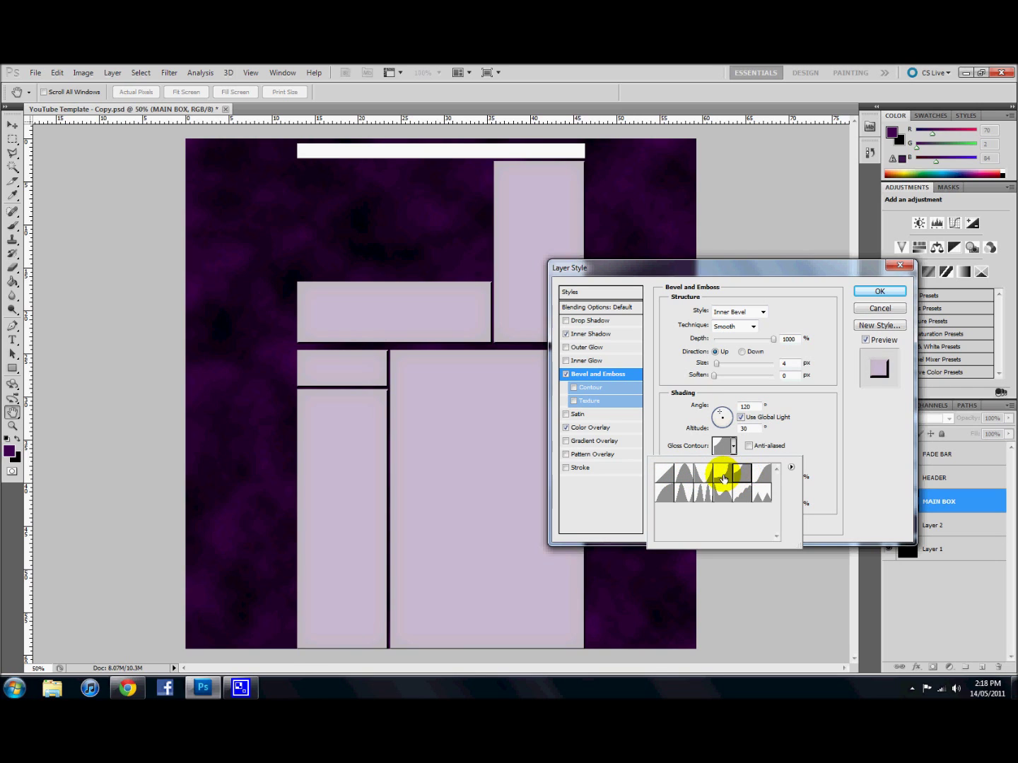
{"action": "left_click", "coordinate": [722, 480]}
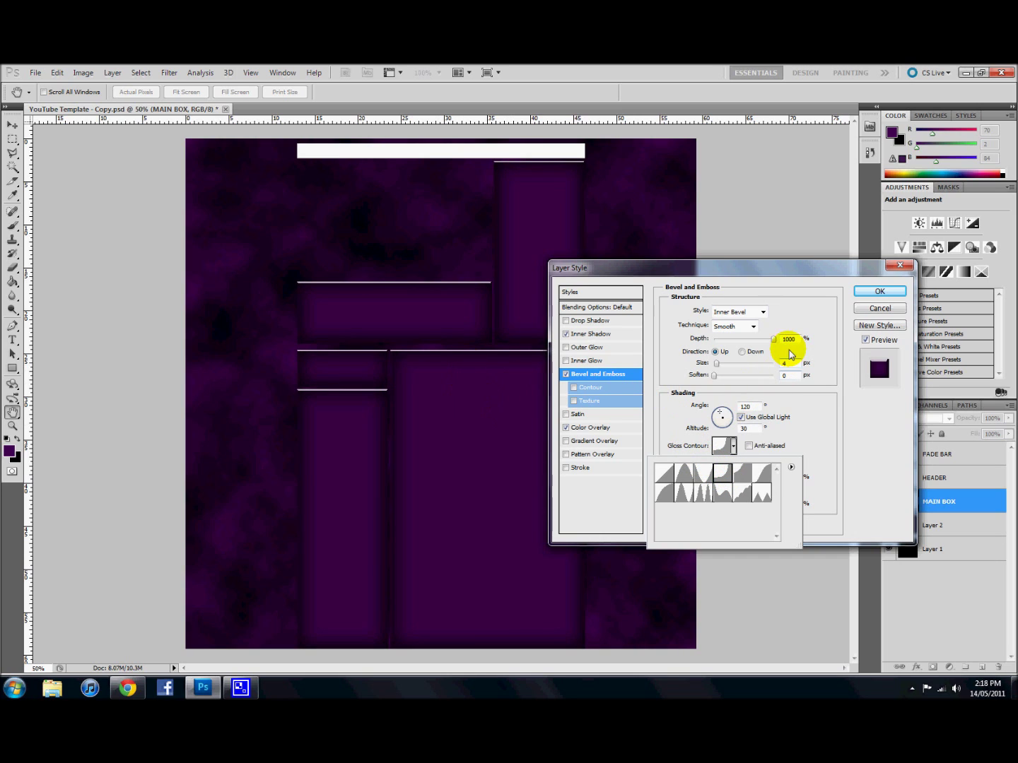
Add a 1 px white outside Stroke to the MAIN BOX layer and apply the layer style
{"action": "left_click", "coordinate": [579, 467]}
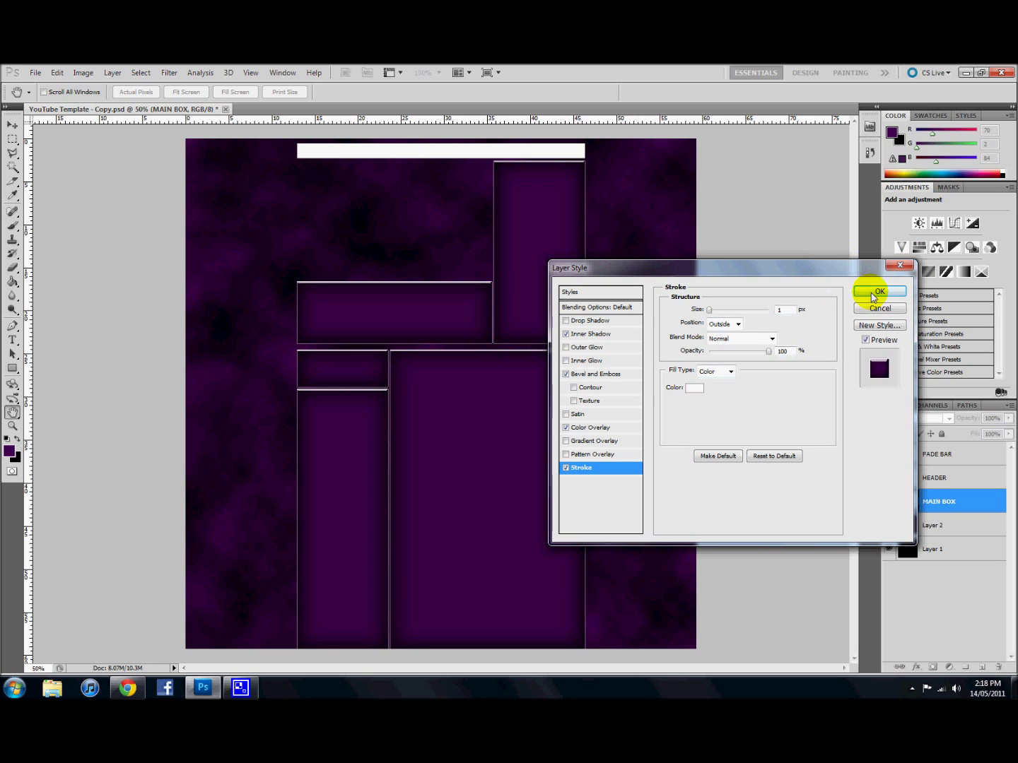
{"action": "left_click", "coordinate": [881, 293]}
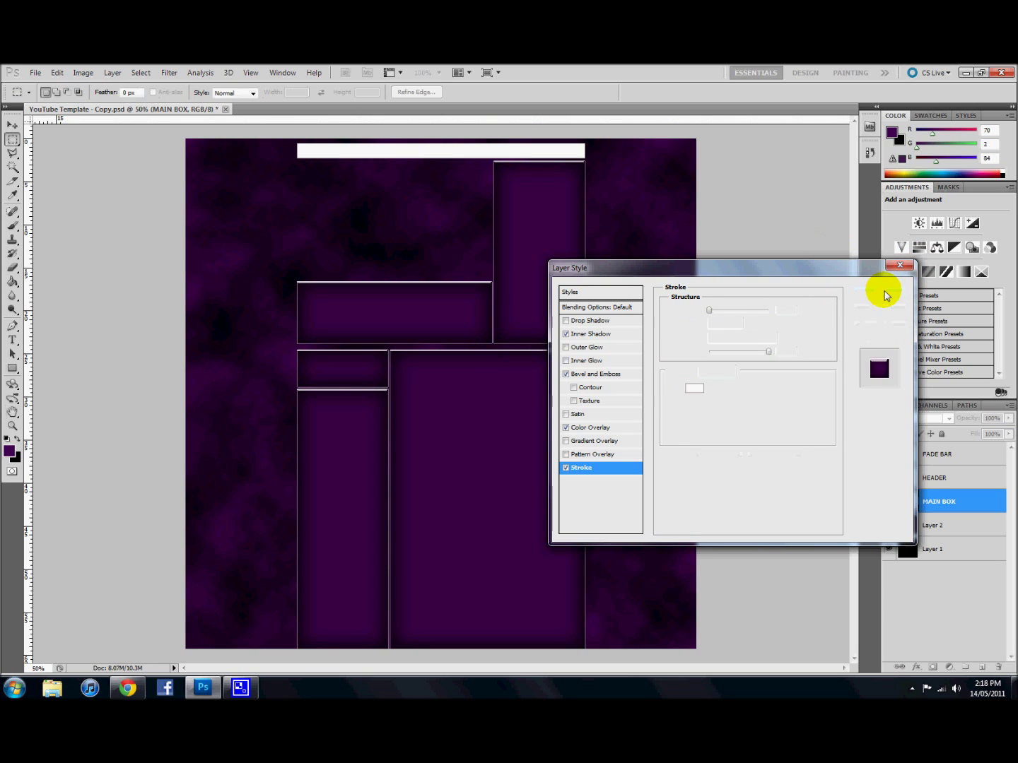
{"action": "left_click", "coordinate": [555, 190]}
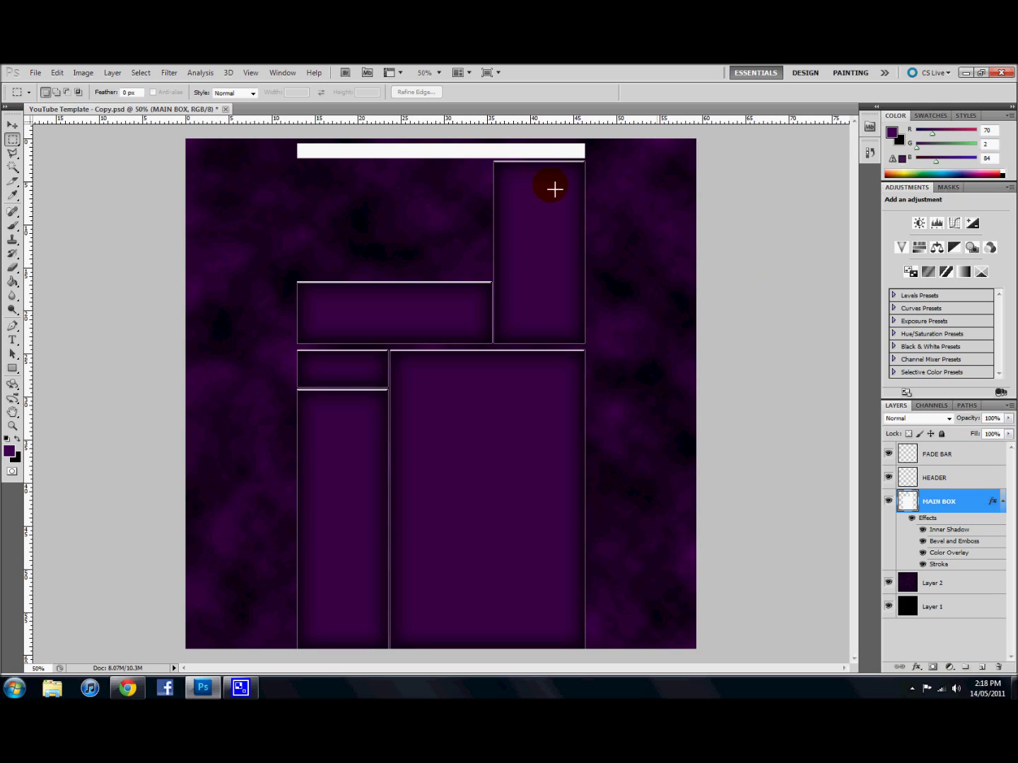
{"action": "mouse_move", "coordinate": [313, 149]}
{"action": "left_mouse_down"}
{"action": "mouse_move", "coordinate": [568, 150]}
{"action": "mouse_move", "coordinate": [434, 152]}
{"action": "left_mouse_up"}
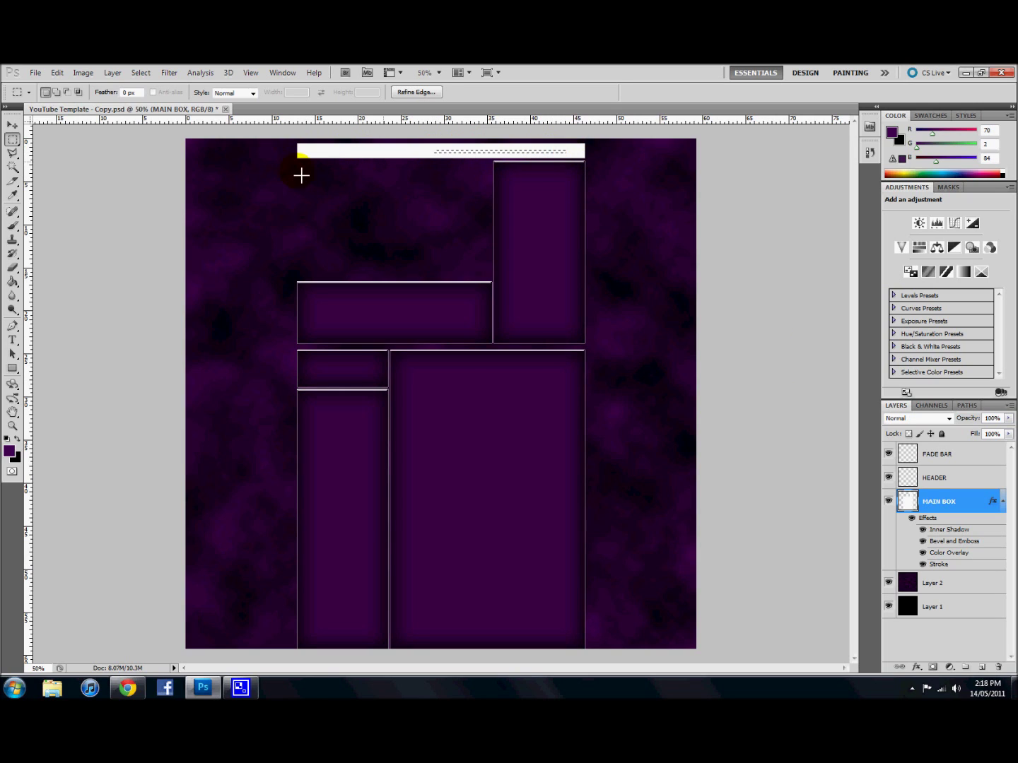
{"action": "left_click", "coordinate": [169, 181]}
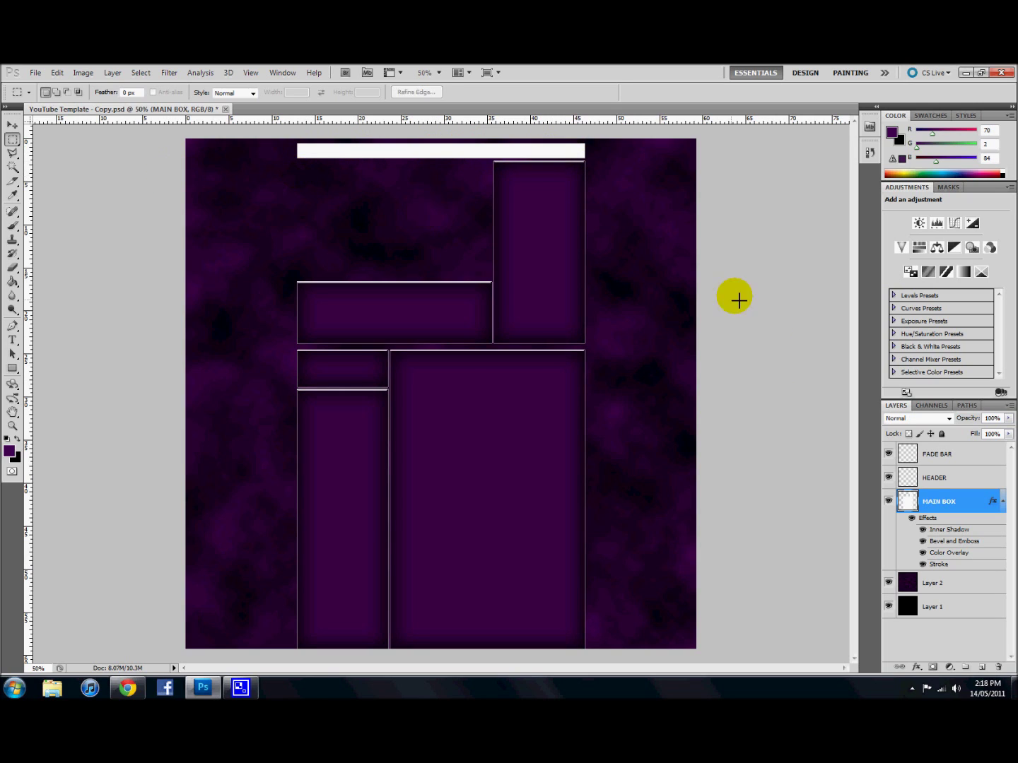
{"action": "right_click", "coordinate": [911, 507]}
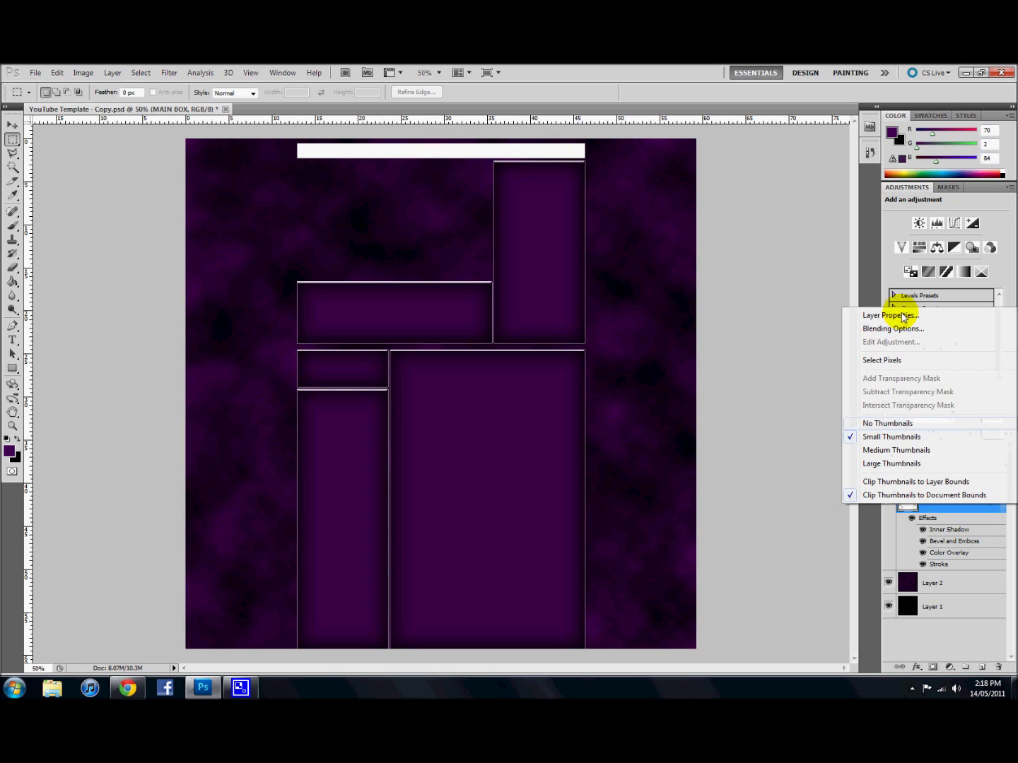
{"action": "left_click", "coordinate": [890, 329]}
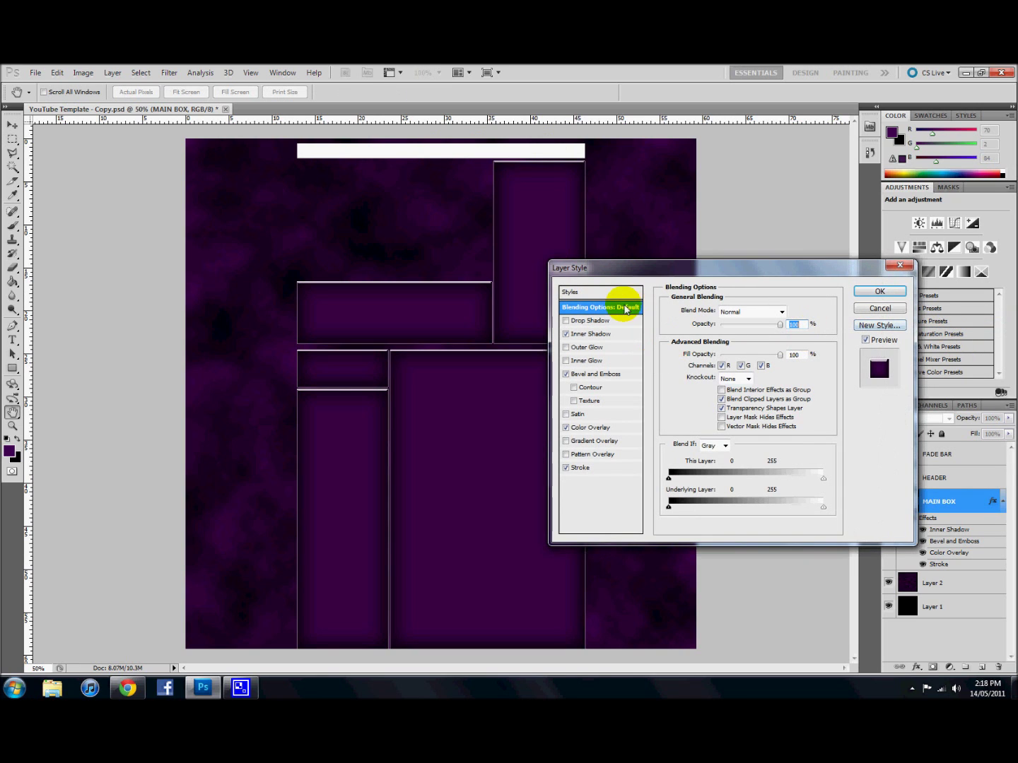
{"action": "left_click", "coordinate": [874, 292]}
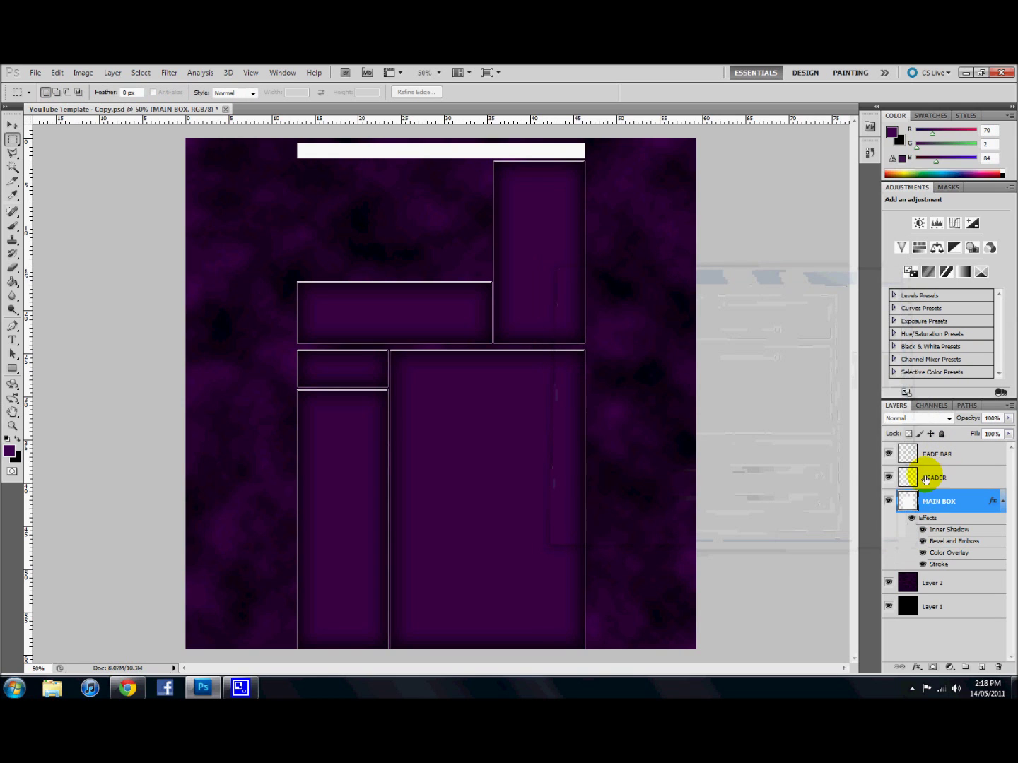
Give the HEADER layer a black Color Overlay and a 1 px white outside Stroke
{"action": "left_click", "coordinate": [926, 476]}
{"action": "right_click", "coordinate": [915, 479]}
{"action": "left_click", "coordinate": [870, 198]}
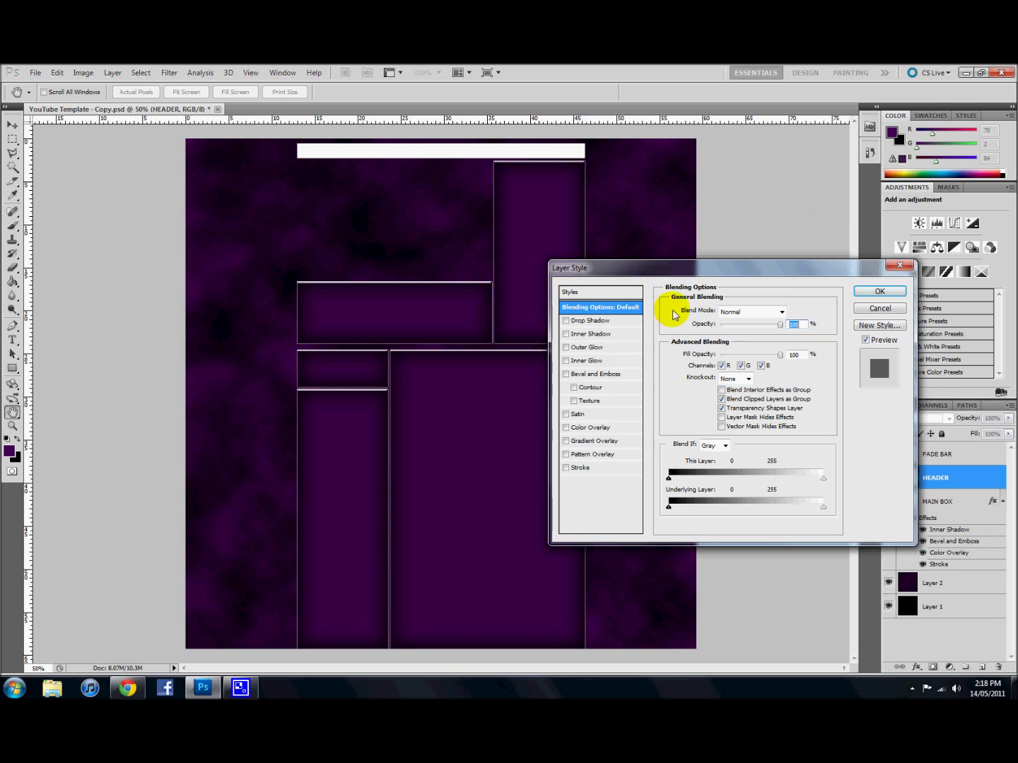
{"action": "left_click", "coordinate": [586, 430]}
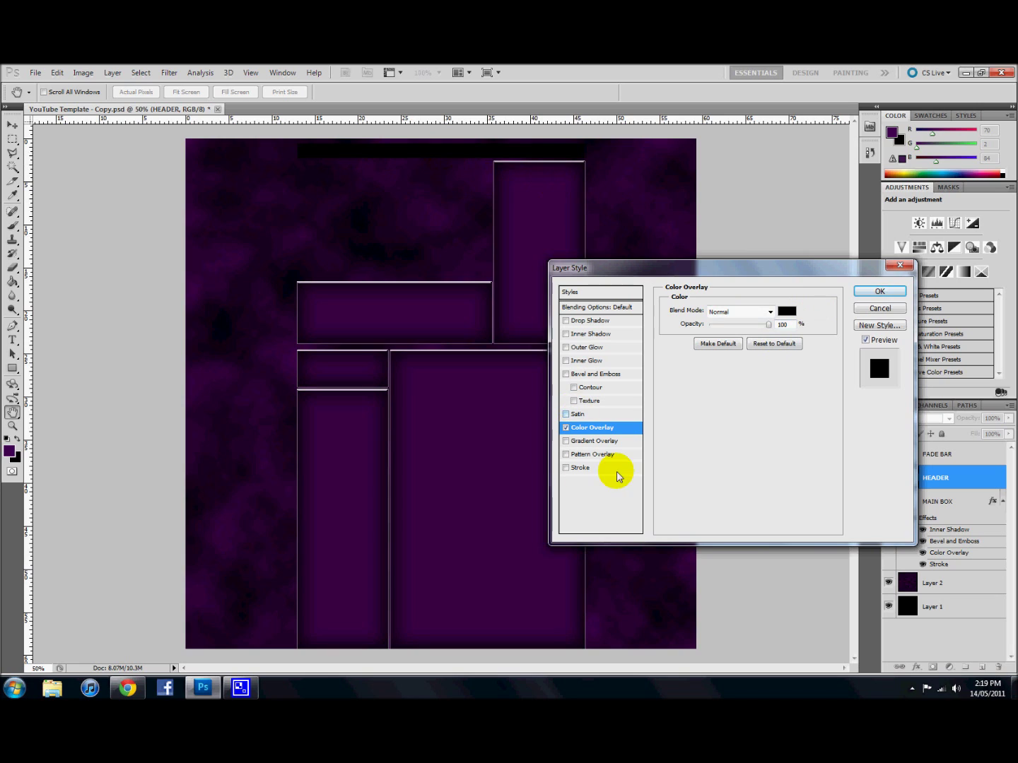
{"action": "left_click", "coordinate": [581, 468]}
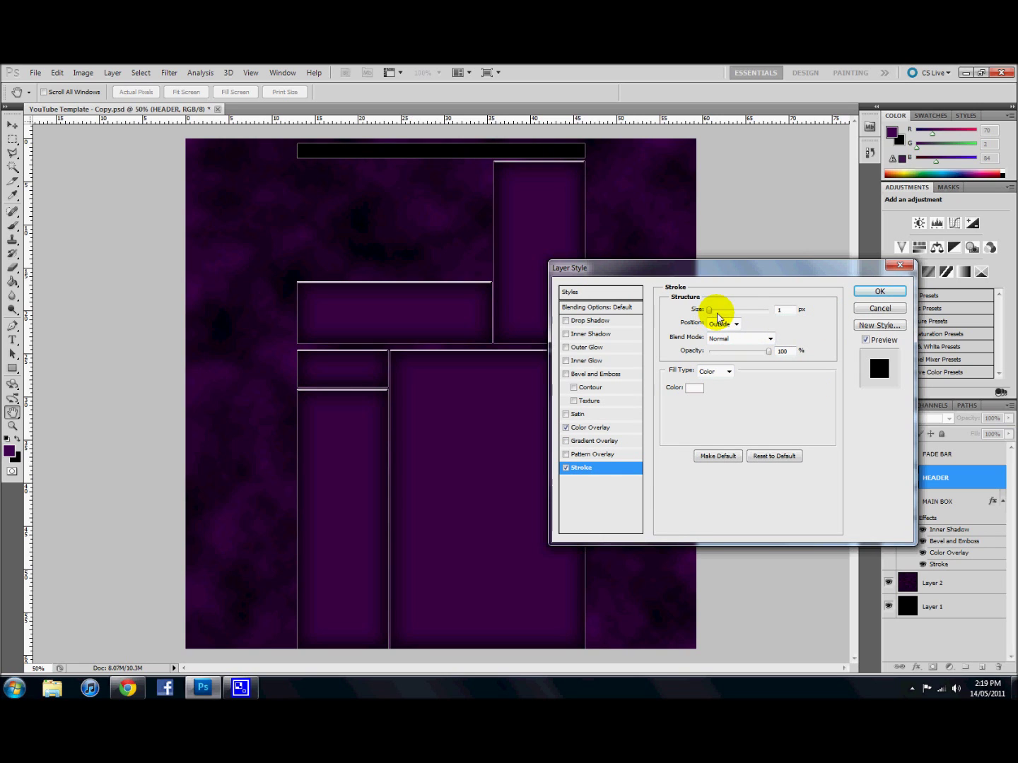
{"action": "left_click", "coordinate": [872, 290]}
{"action": "key", "text": "m"}
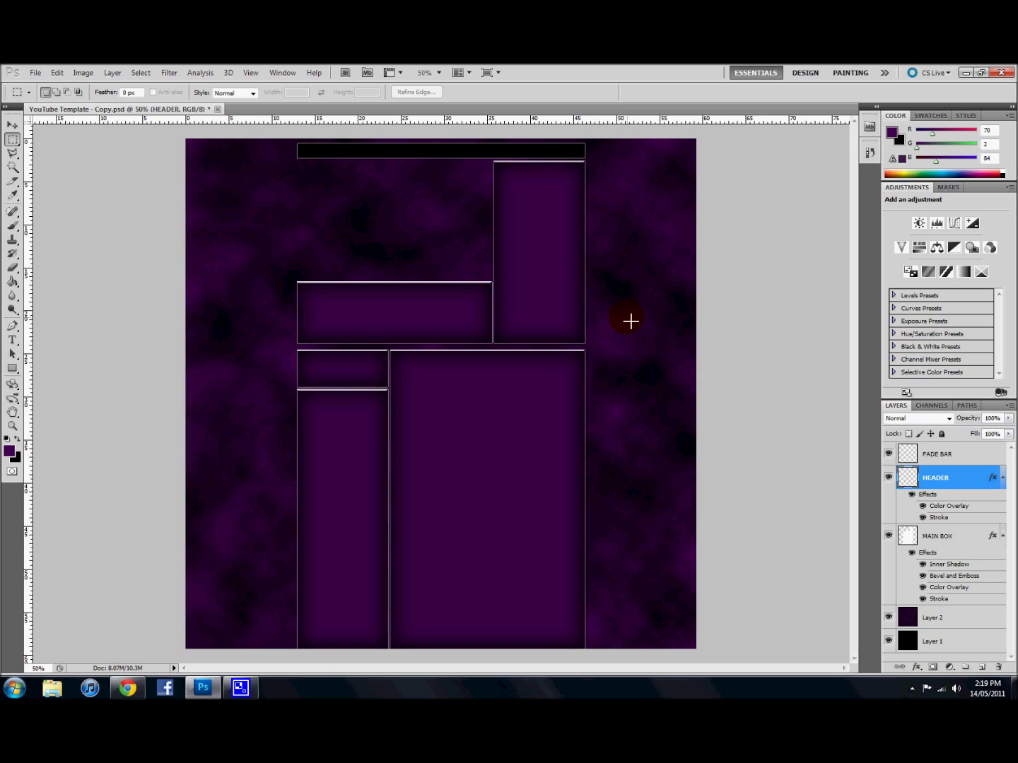
On the FADE BAR layer, draw a Foreground to Transparent gradient with a black (000000) start stop, fading upward from the canvas's bottom edge
{"action": "left_click", "coordinate": [907, 455]}
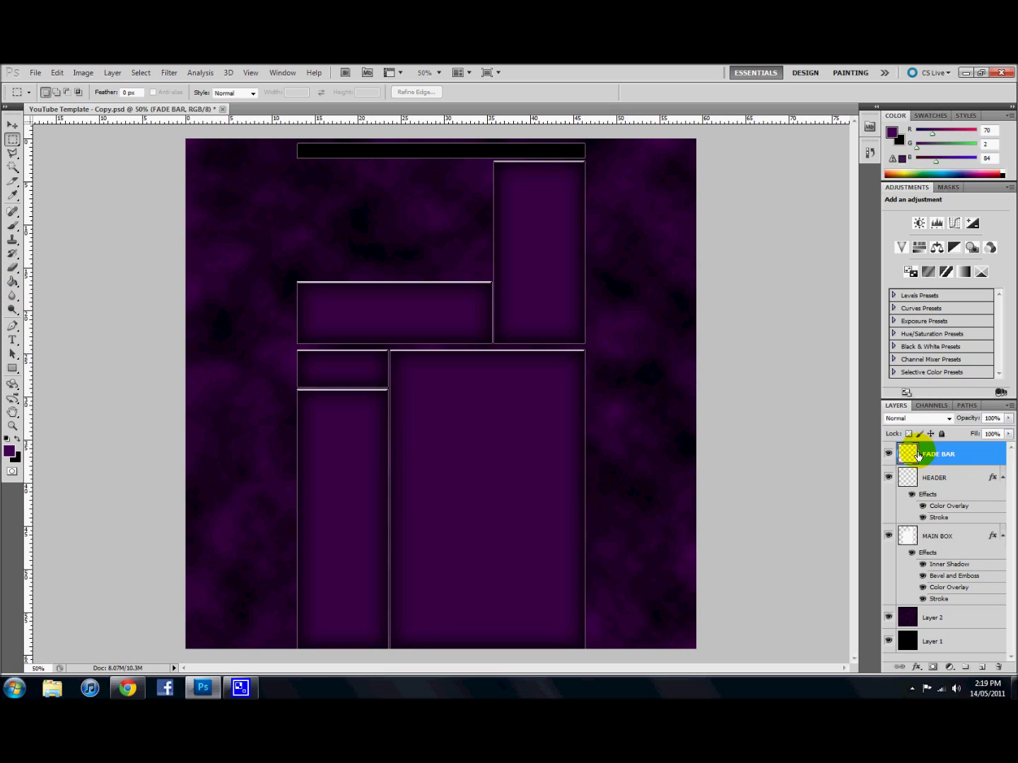
{"action": "left_click", "coordinate": [13, 280]}
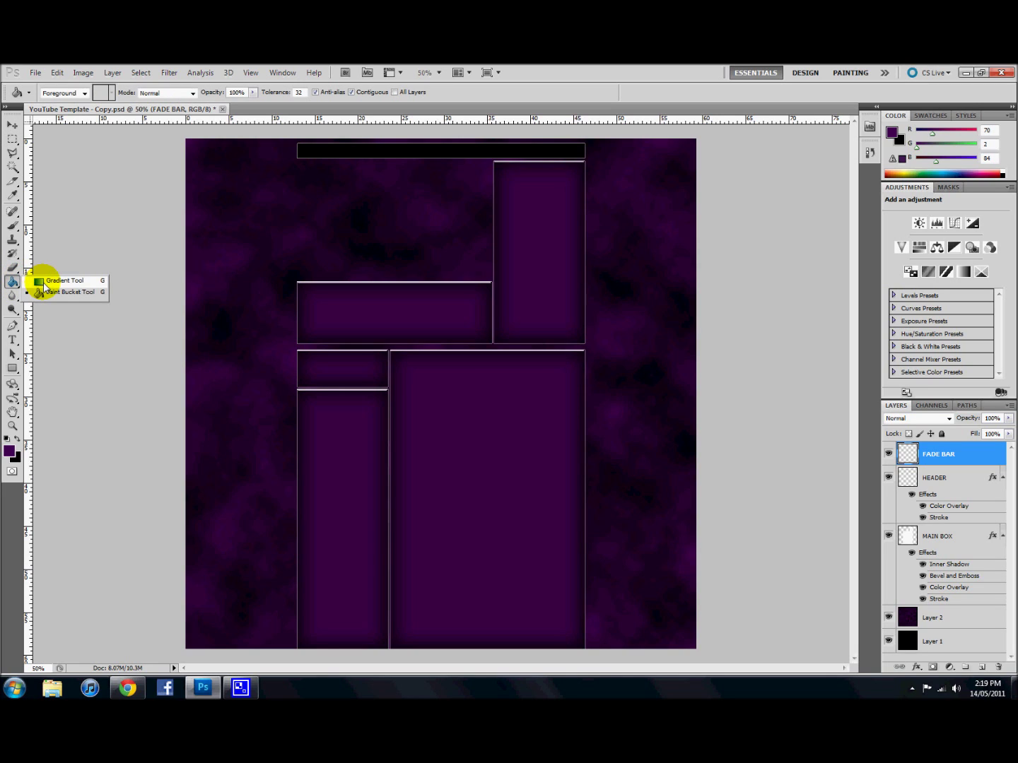
{"action": "left_click", "coordinate": [49, 282]}
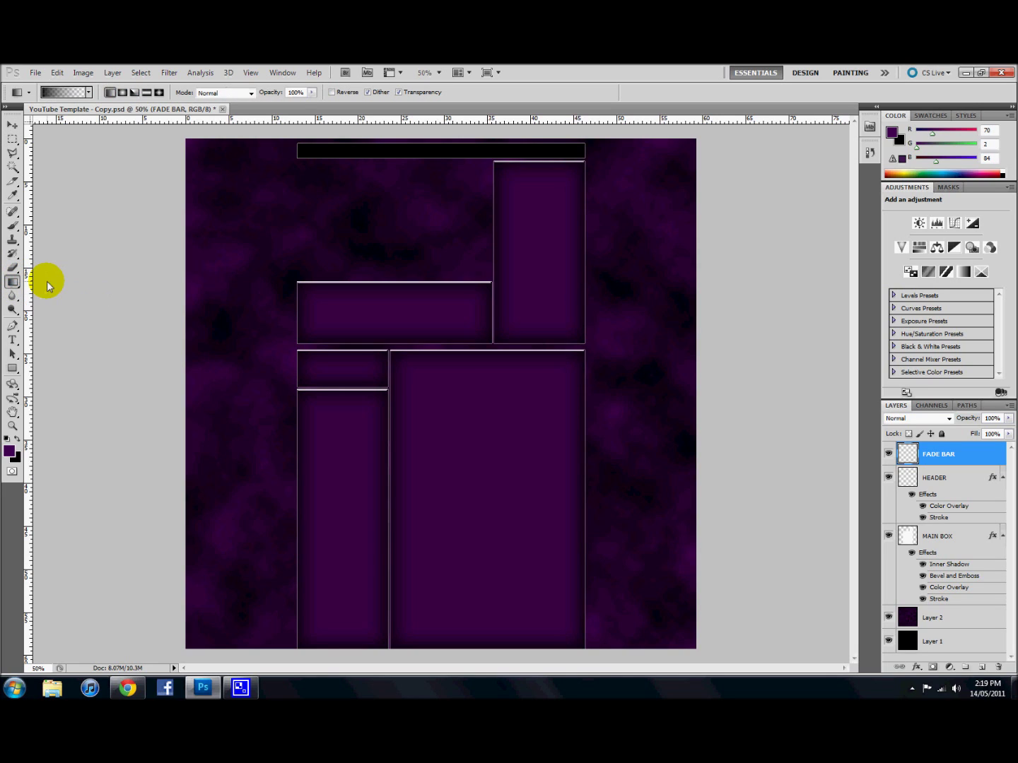
{"action": "left_click", "coordinate": [80, 94]}
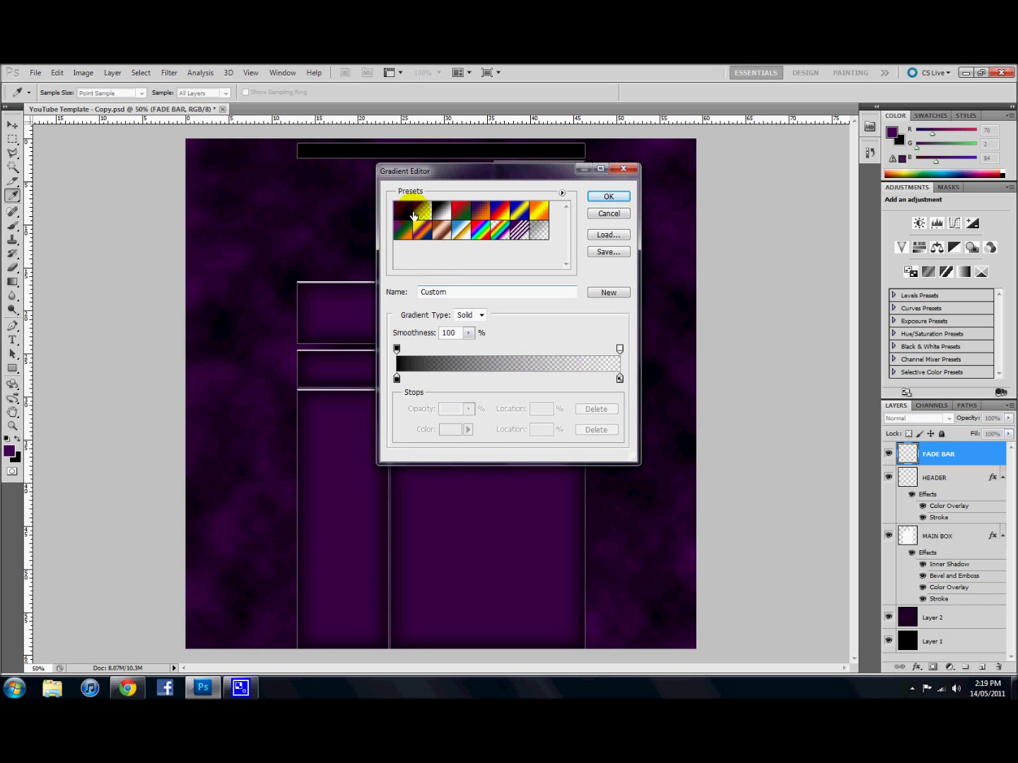
{"action": "left_click", "coordinate": [423, 211]}
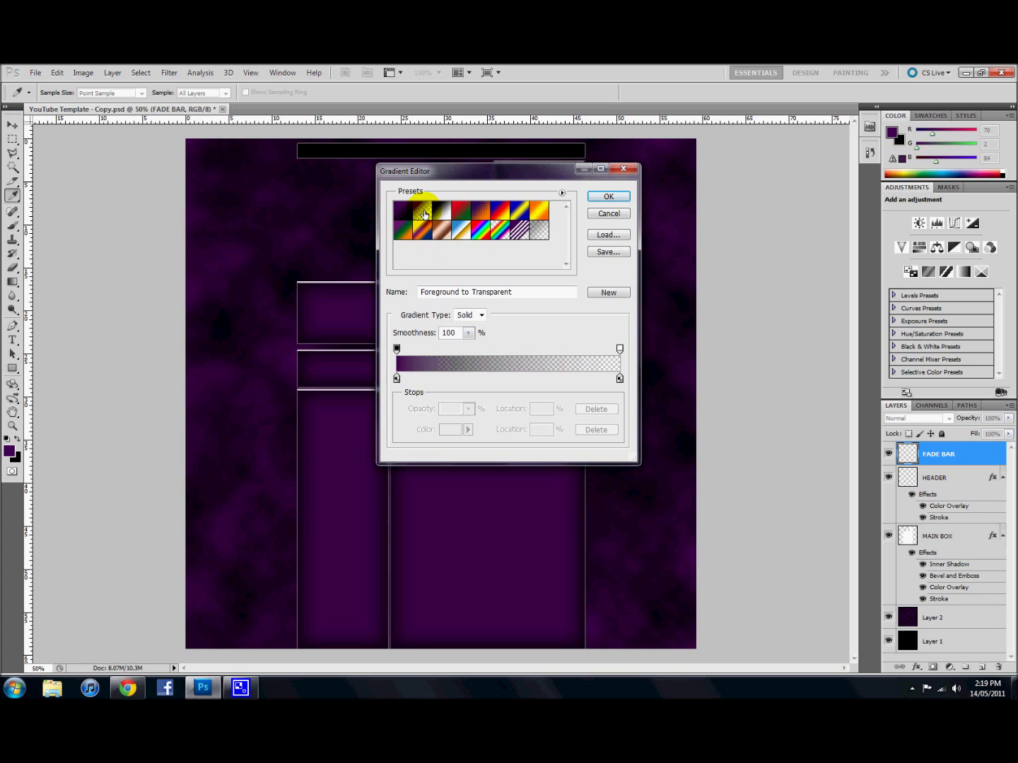
{"action": "left_click", "coordinate": [397, 378]}
{"action": "left_click", "coordinate": [450, 429]}
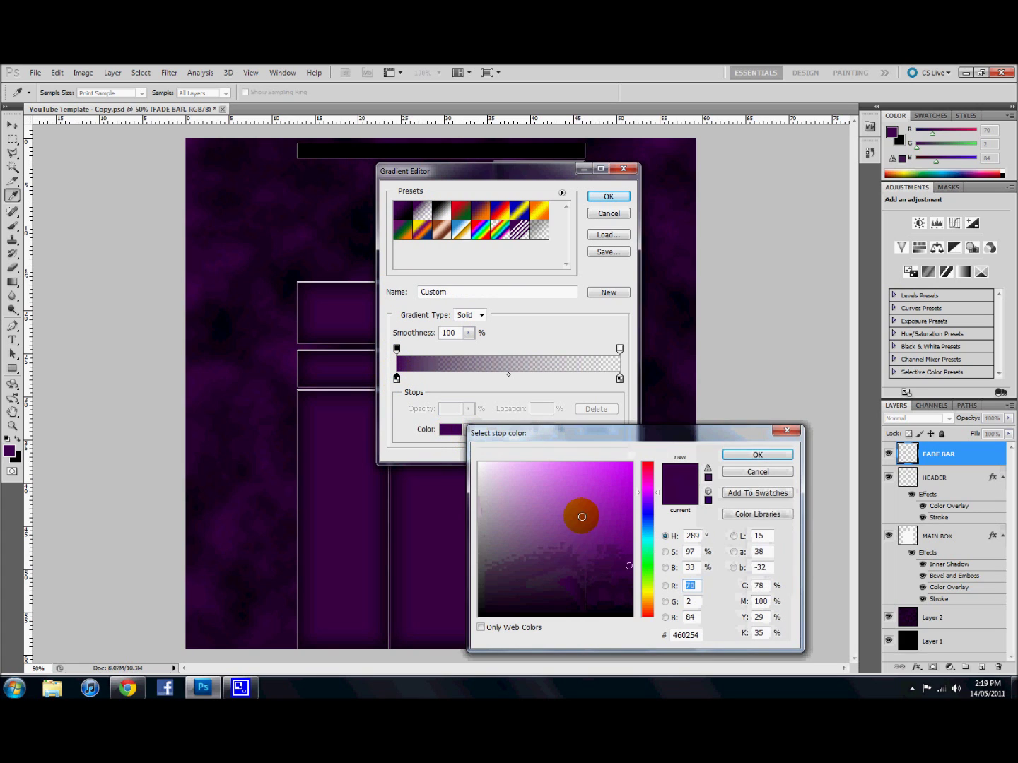
{"action": "left_click_drag", "start_coordinate": [529, 550], "coordinate": [447, 633]}
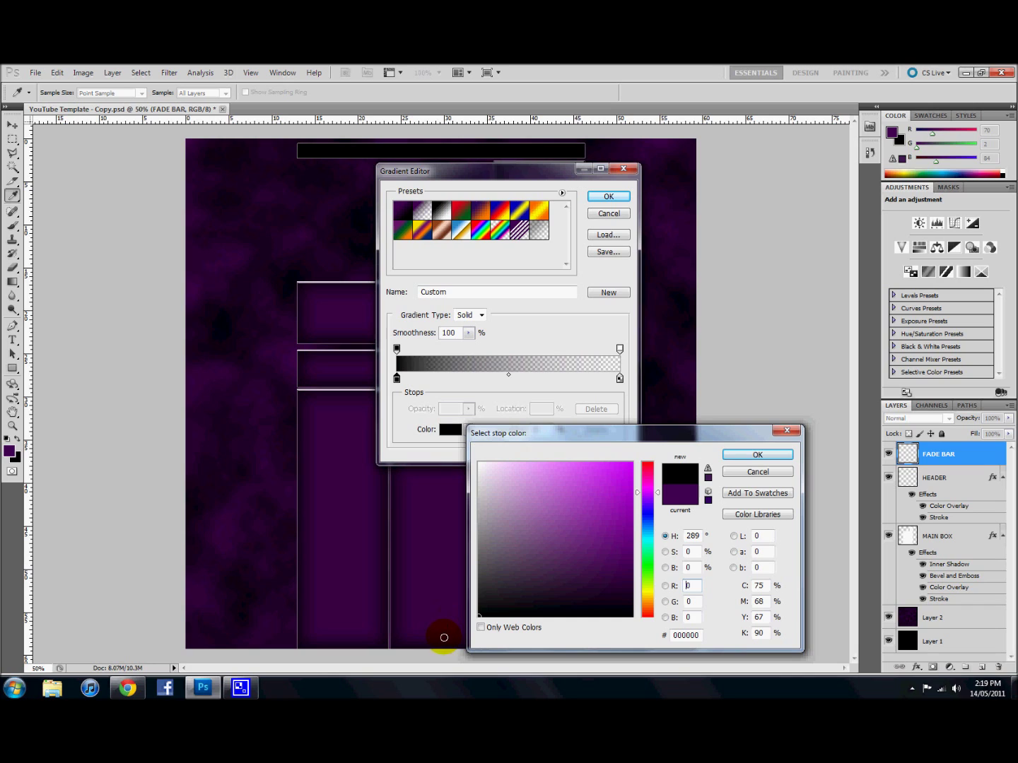
{"action": "left_click", "coordinate": [739, 458]}
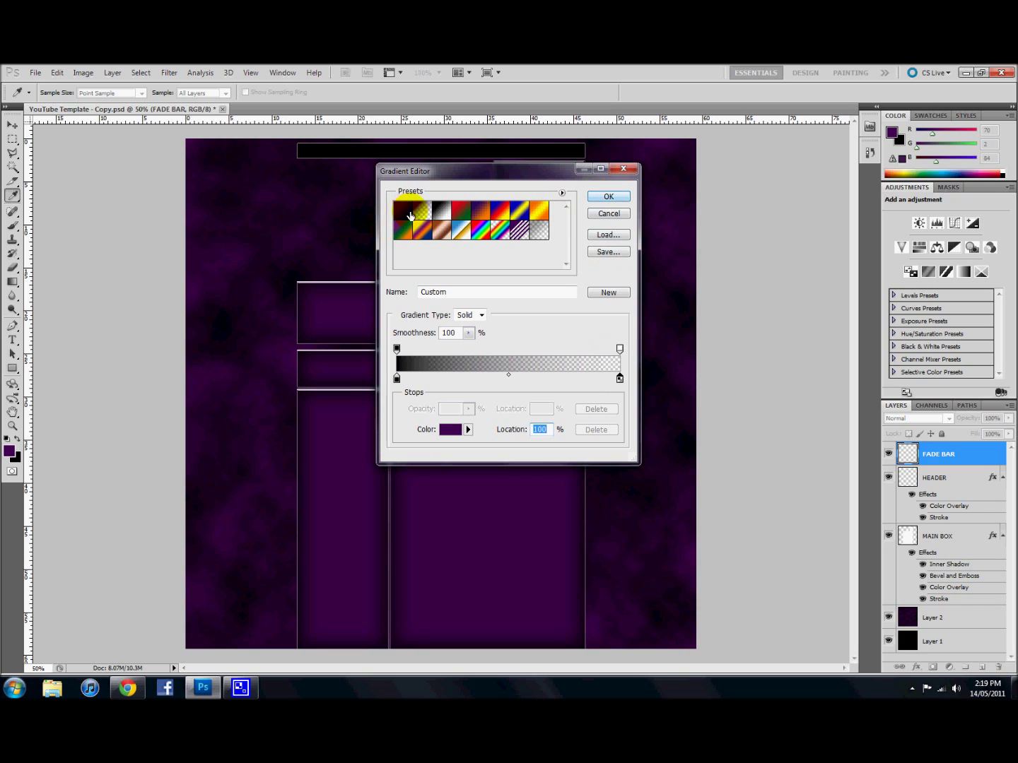
{"action": "left_click", "coordinate": [607, 197]}
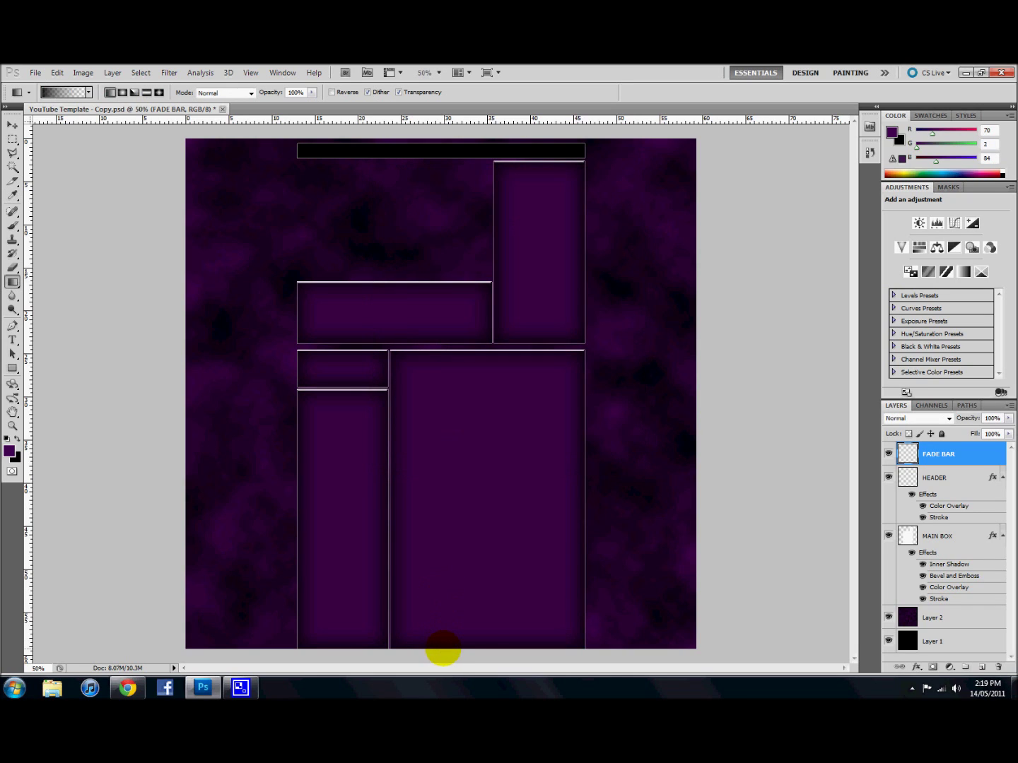
{"action": "left_click_drag", "start_coordinate": [442, 364], "coordinate": [442, 345]}
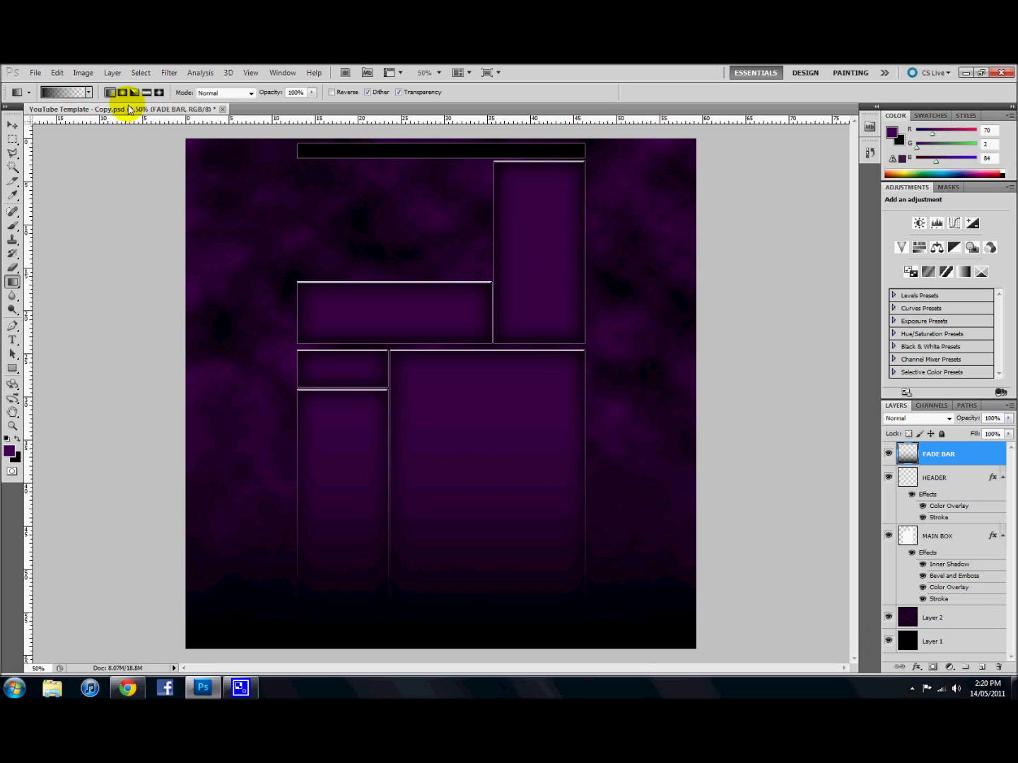
Add the channel name as 110 pt BankGothic Md BT text, starting at the left edge of the wide box below the banner area
{"action": "left_click", "coordinate": [12, 339]}
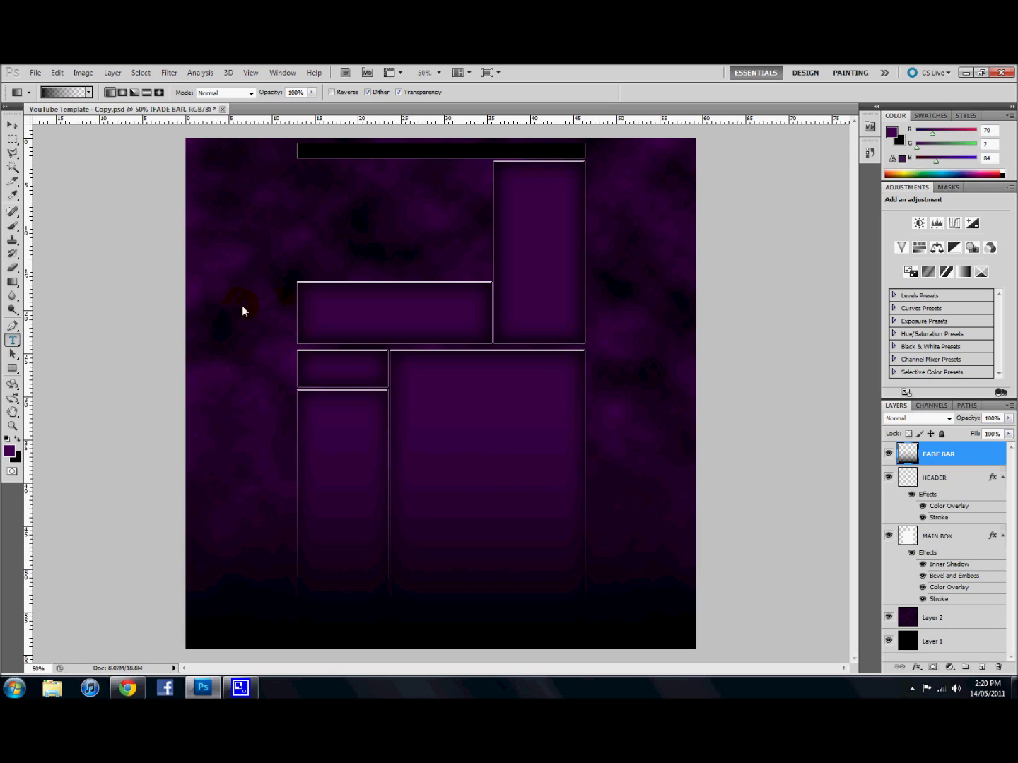
{"action": "left_click", "coordinate": [298, 302]}
{"action": "left_click", "coordinate": [300, 302]}
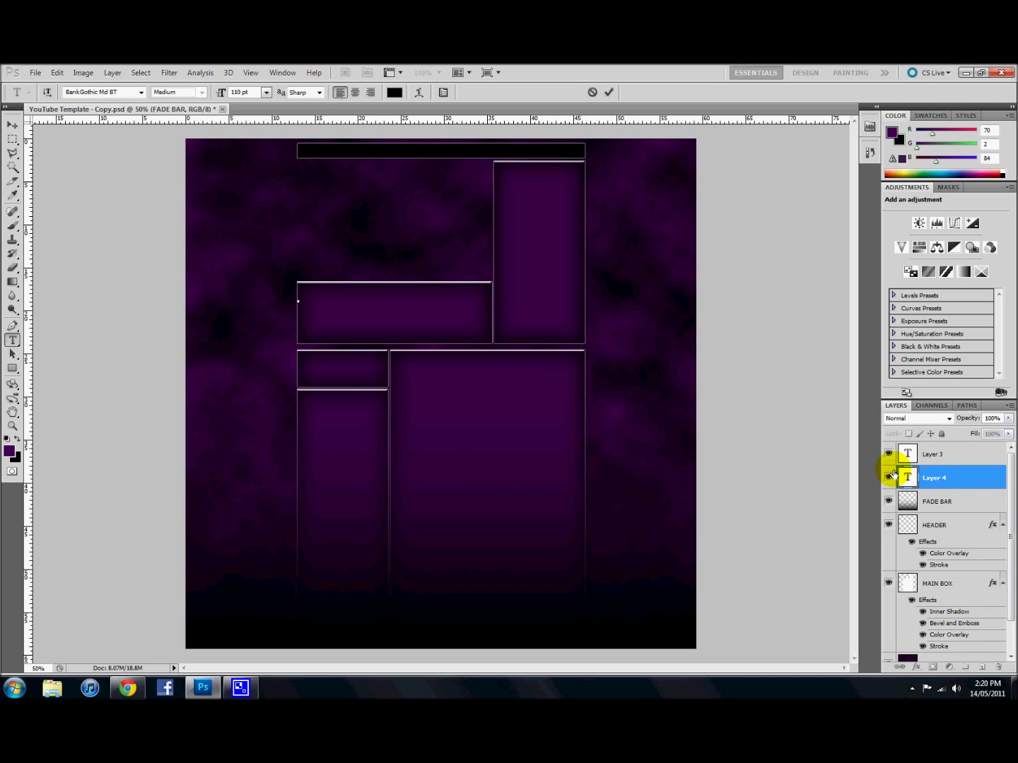
{"action": "type", "text": "A"}
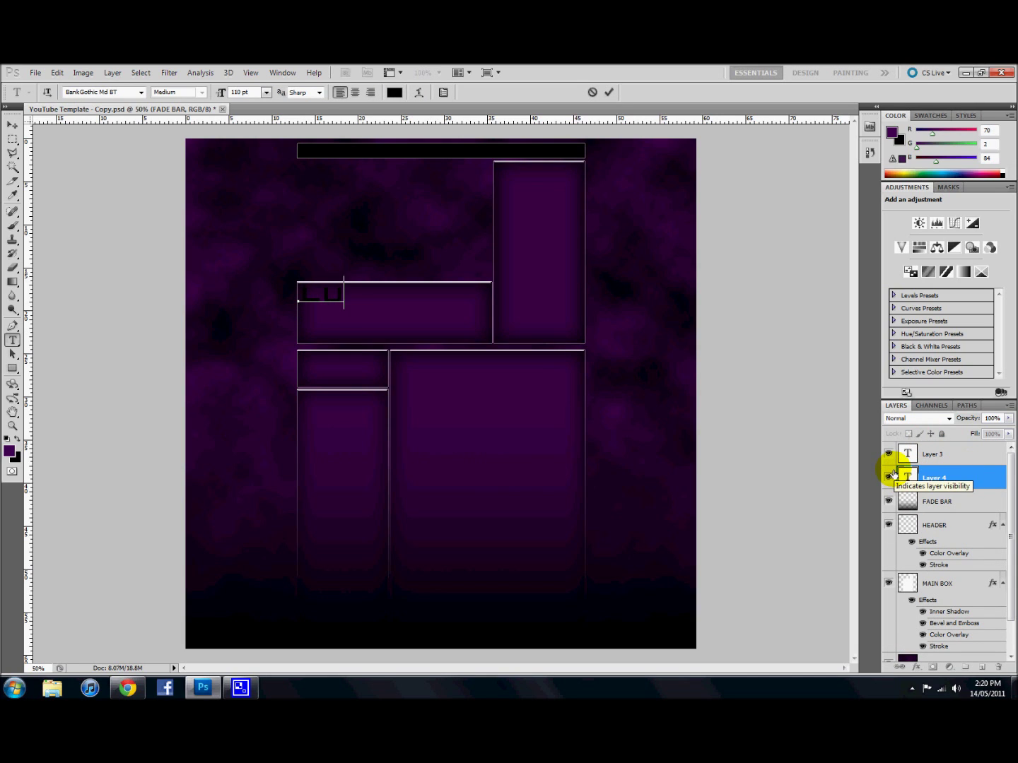
{"action": "type", "text": "UKE13FTW"}
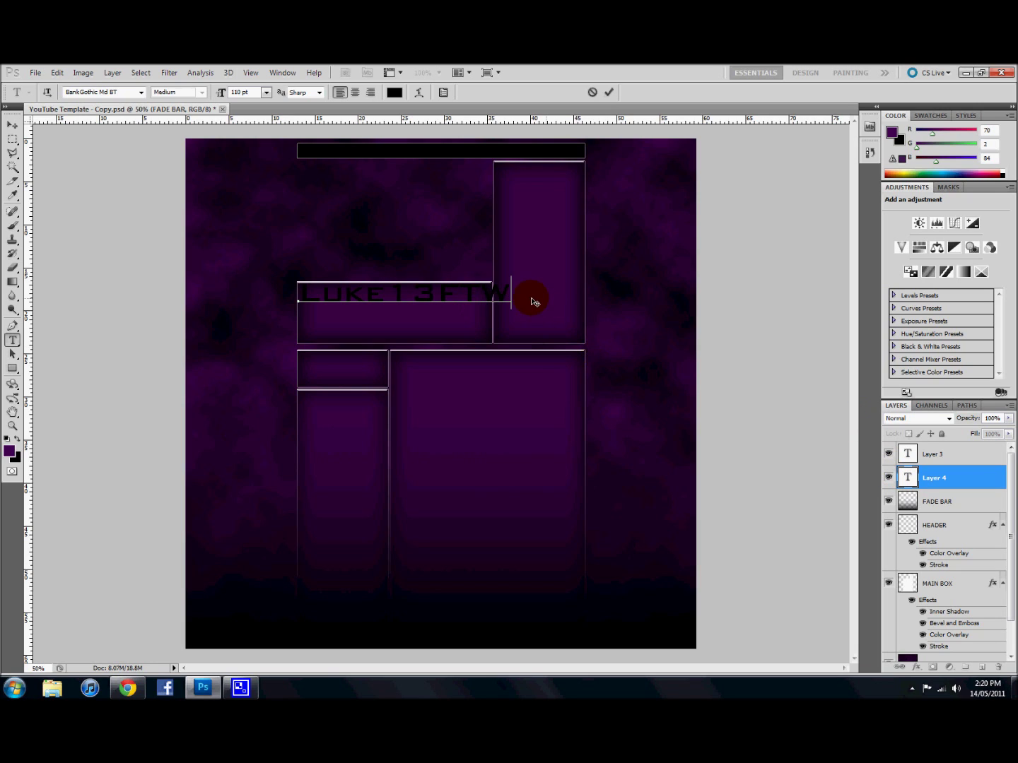
Recolor the whole channel name text with the foreground's dark purple (460254) and commit the text layer
{"action": "left_click_drag", "start_coordinate": [511, 296], "coordinate": [257, 290]}
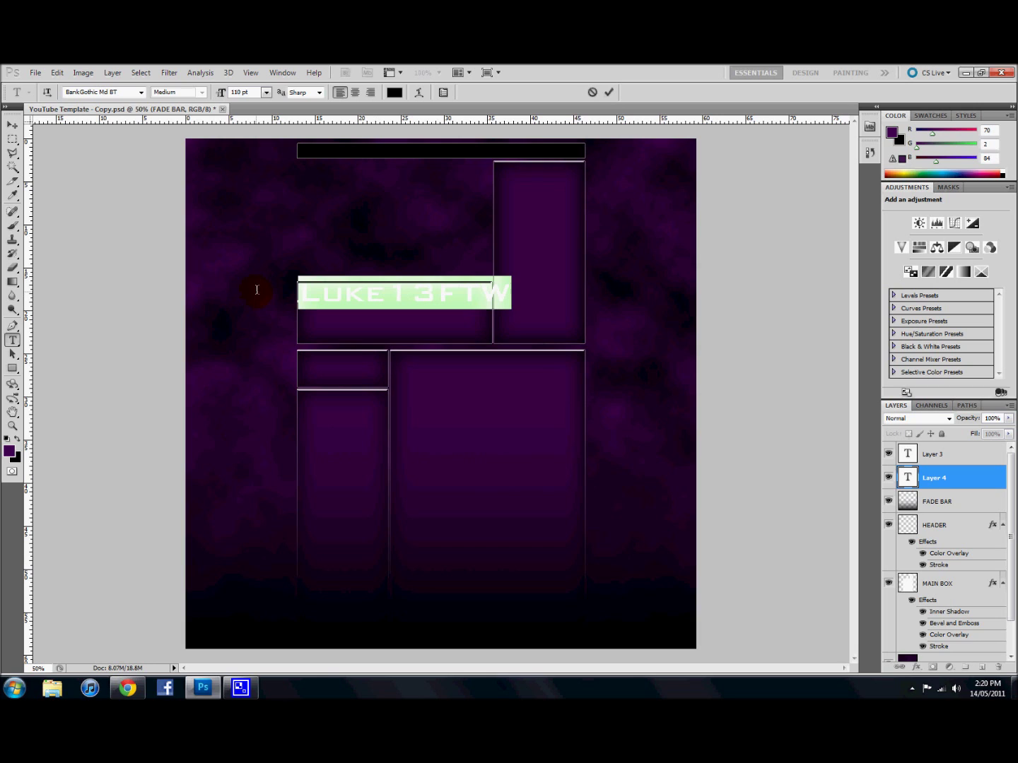
{"action": "left_click", "coordinate": [393, 93]}
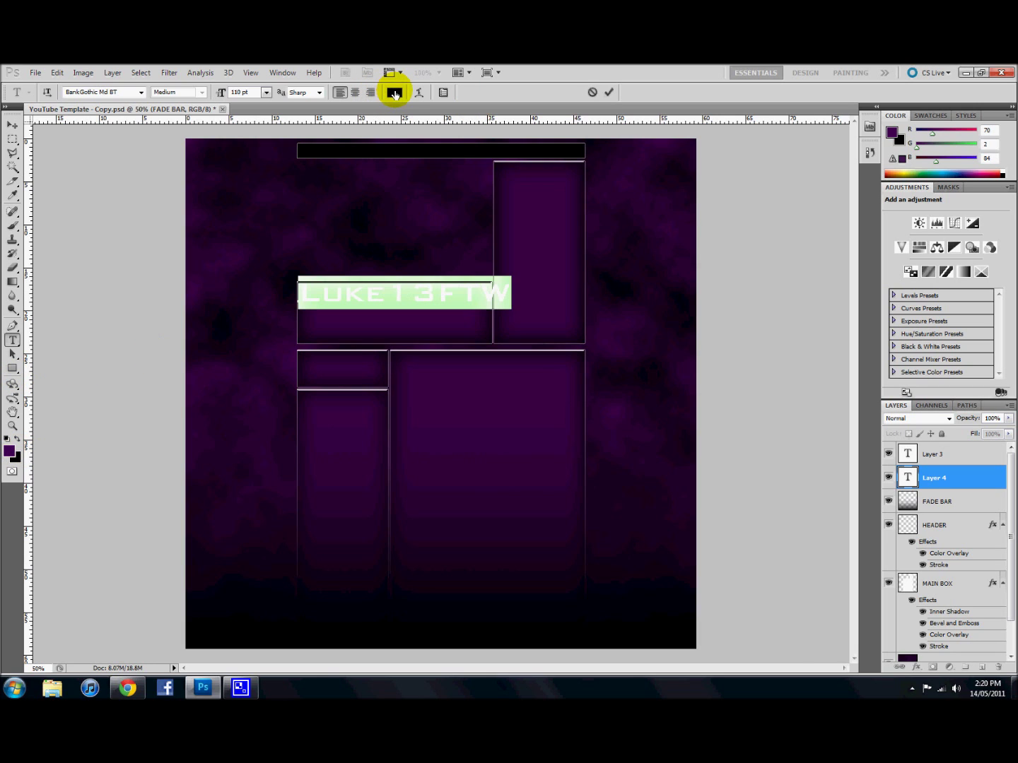
{"action": "left_click", "coordinate": [10, 449]}
{"action": "left_click", "coordinate": [770, 470]}
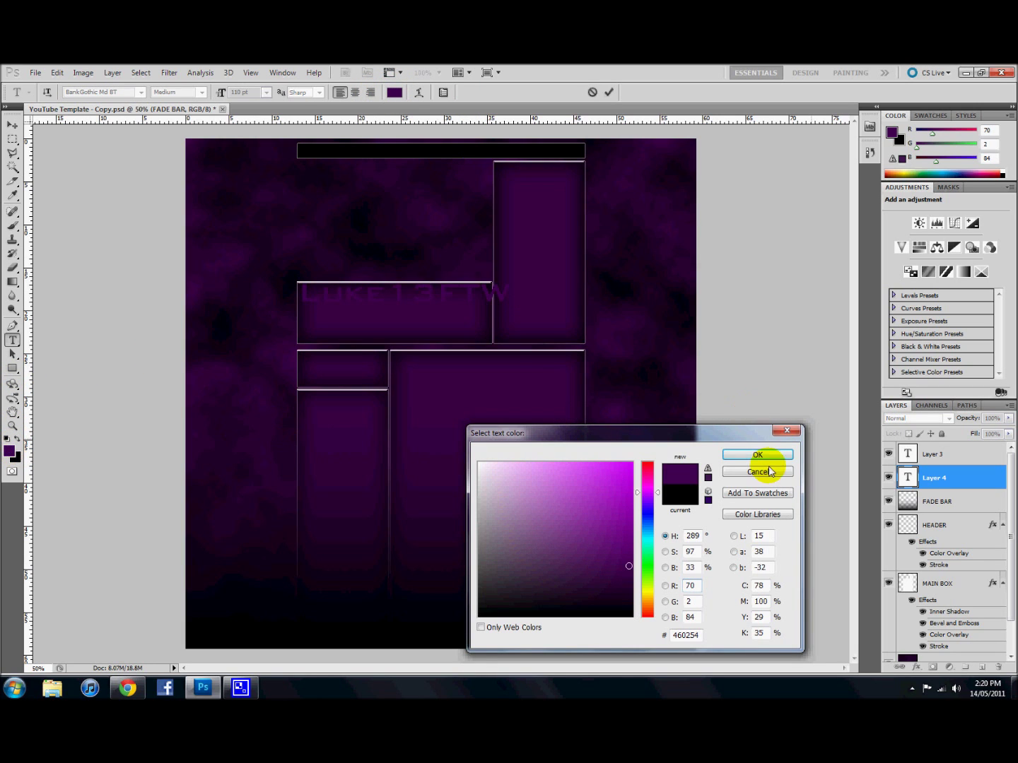
{"action": "left_click", "coordinate": [769, 458]}
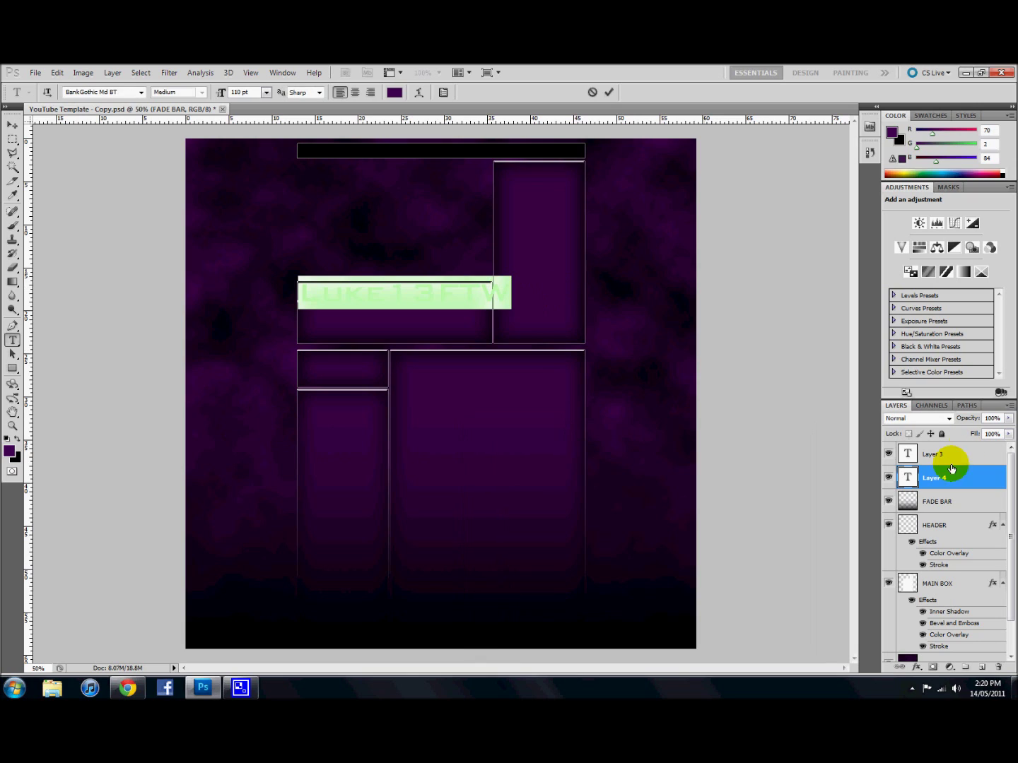
{"action": "left_click", "coordinate": [465, 264]}
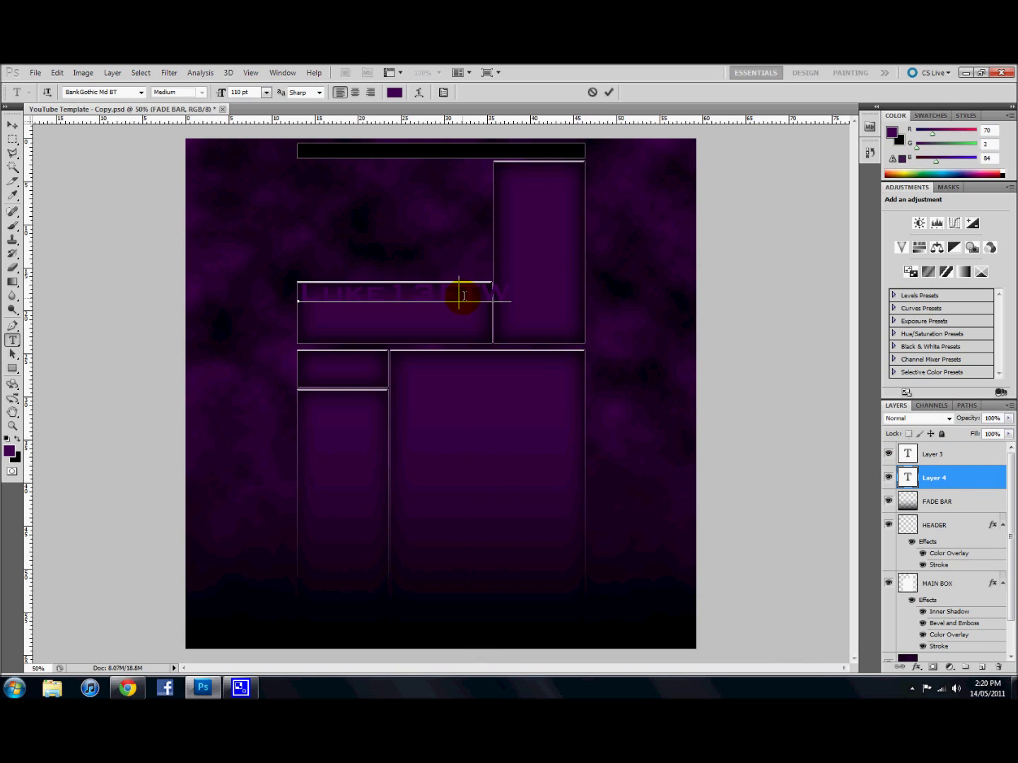
{"action": "left_click", "coordinate": [909, 478]}
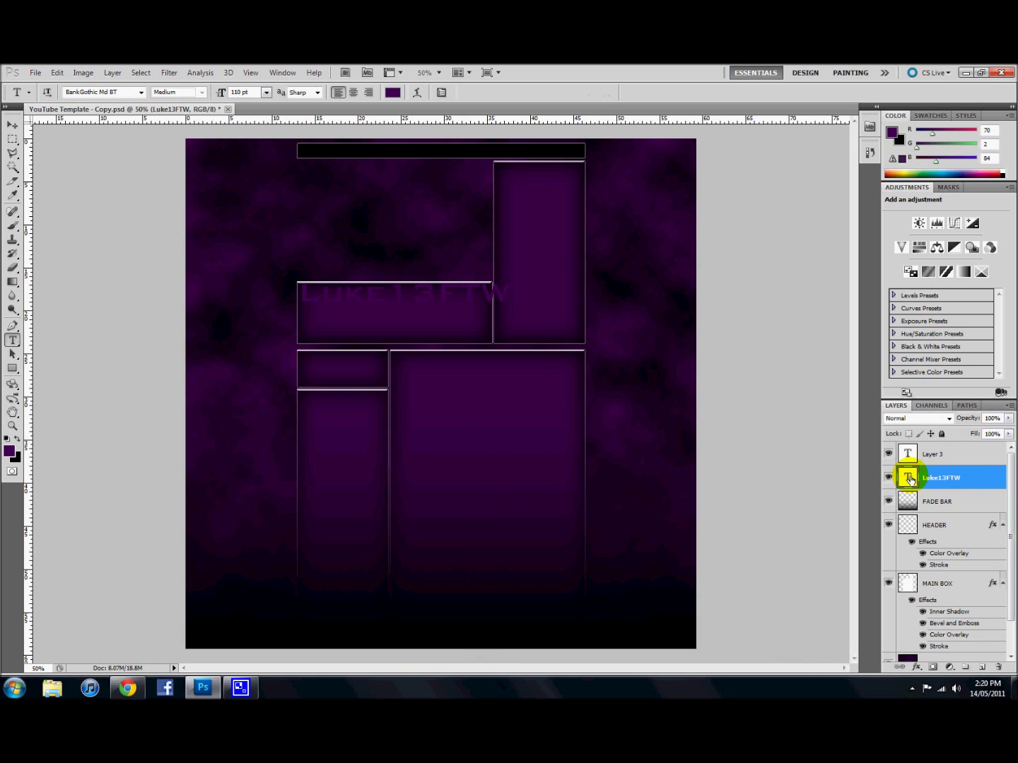
Give the channel name text layer an Outer Glow coloured white (ffffff)
{"action": "right_click", "coordinate": [910, 481]}
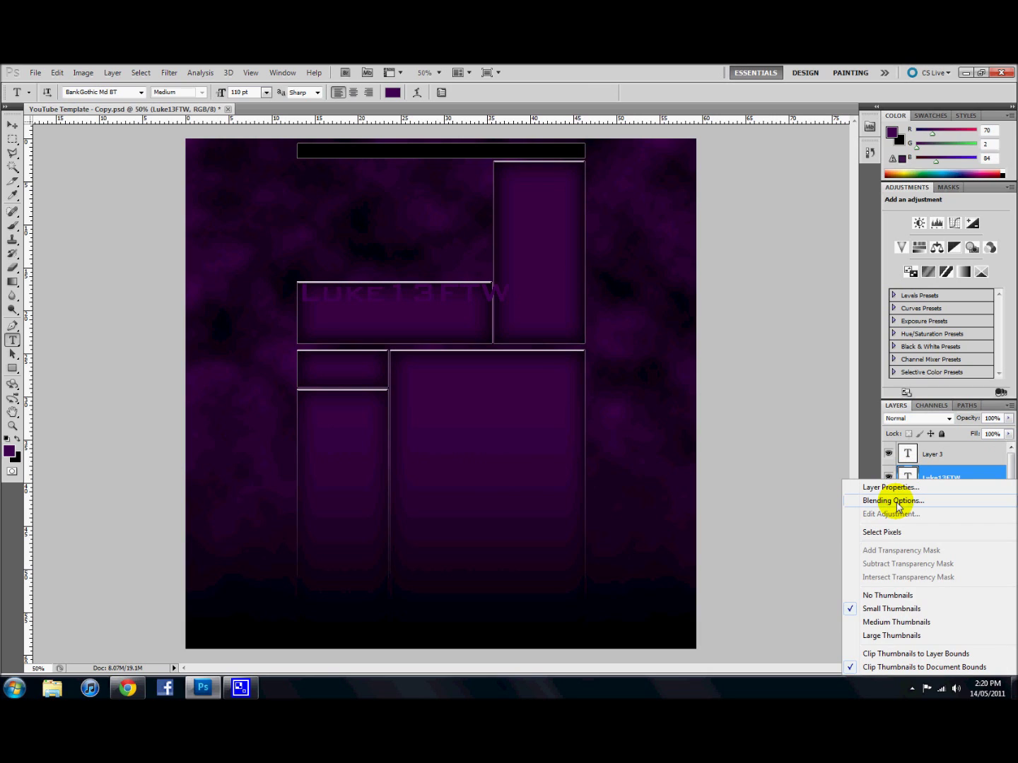
{"action": "left_click", "coordinate": [894, 503]}
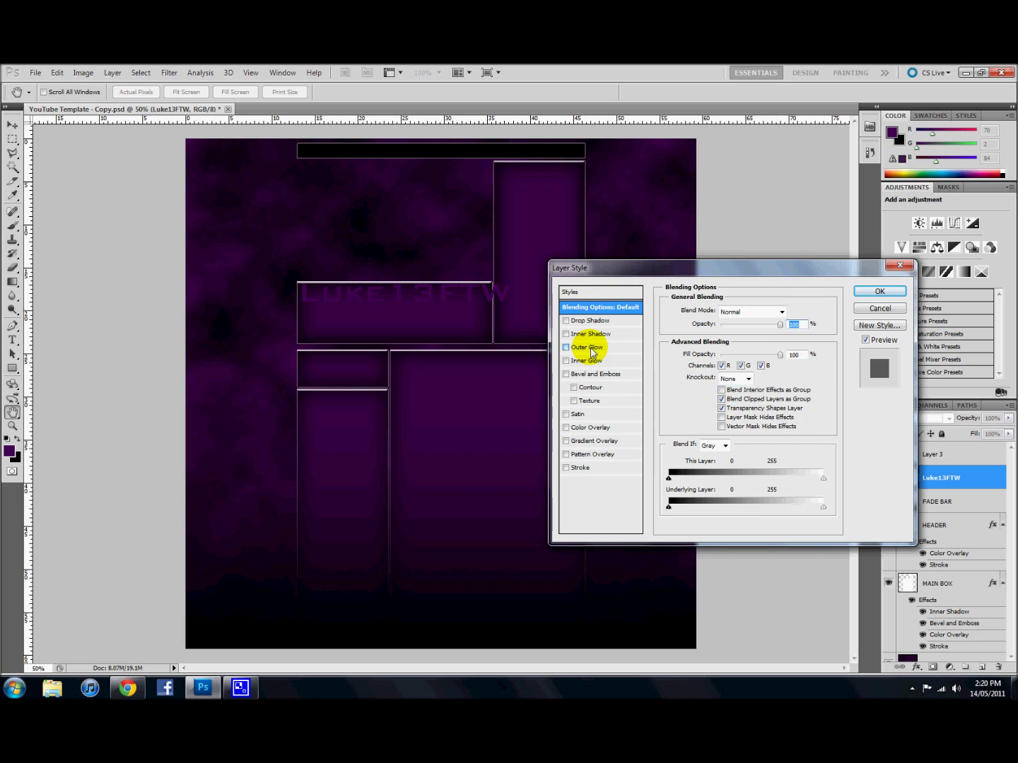
{"action": "left_click", "coordinate": [591, 349]}
{"action": "left_click", "coordinate": [692, 352]}
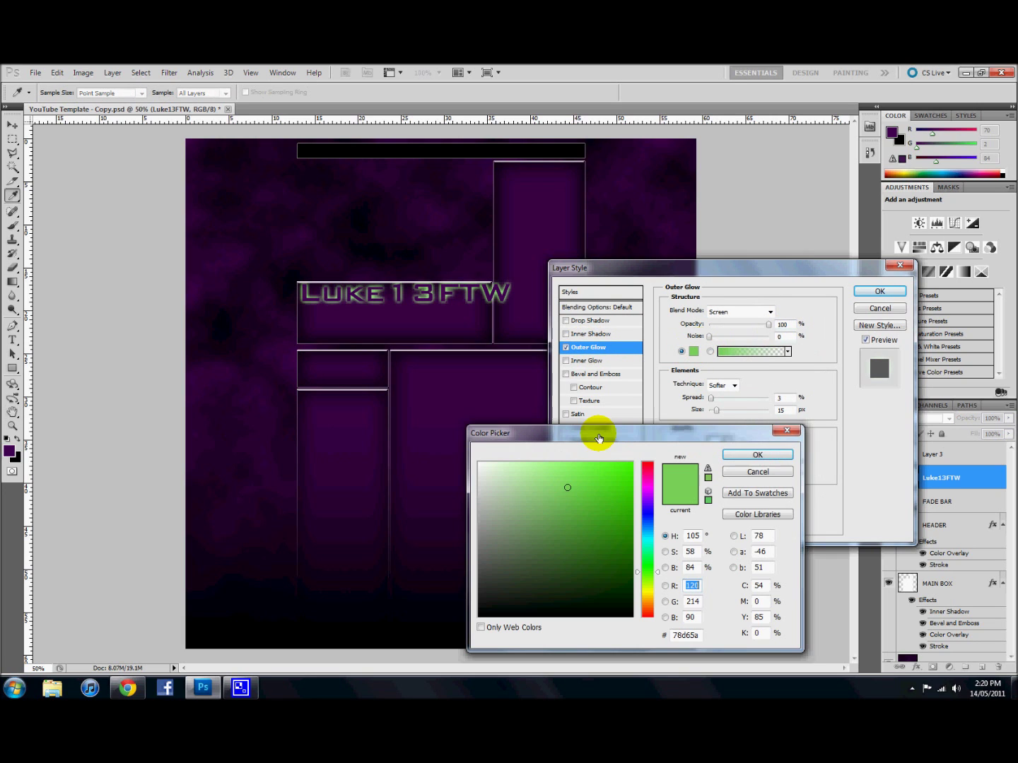
{"action": "left_click", "coordinate": [383, 404]}
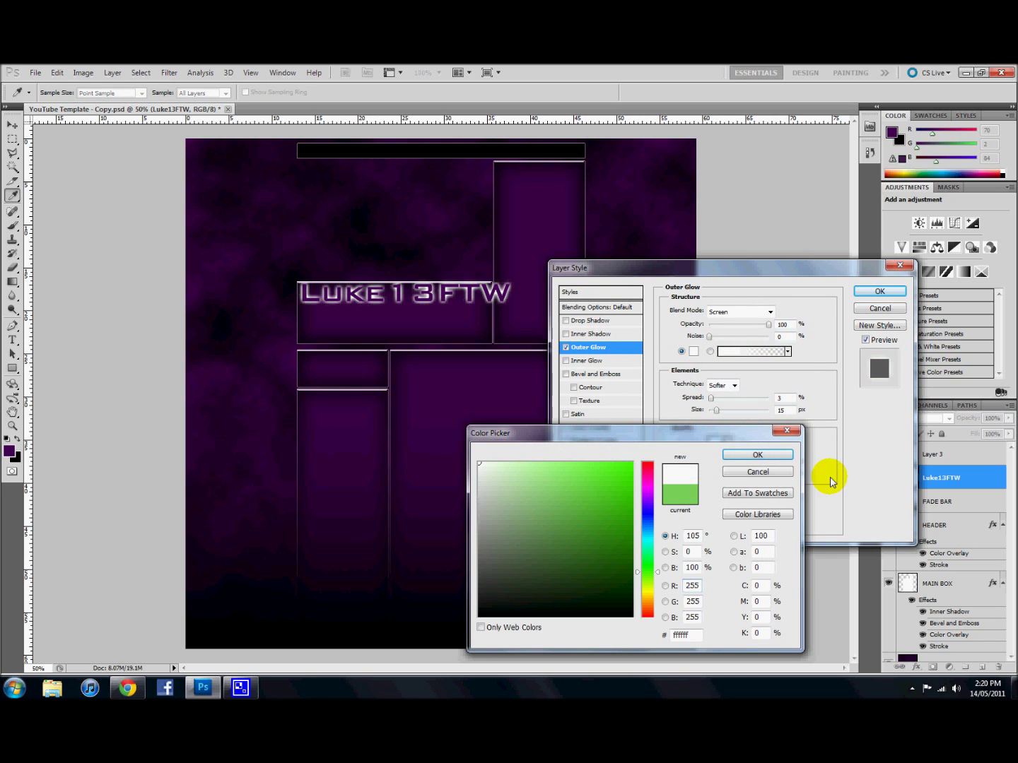
{"action": "left_click", "coordinate": [778, 455]}
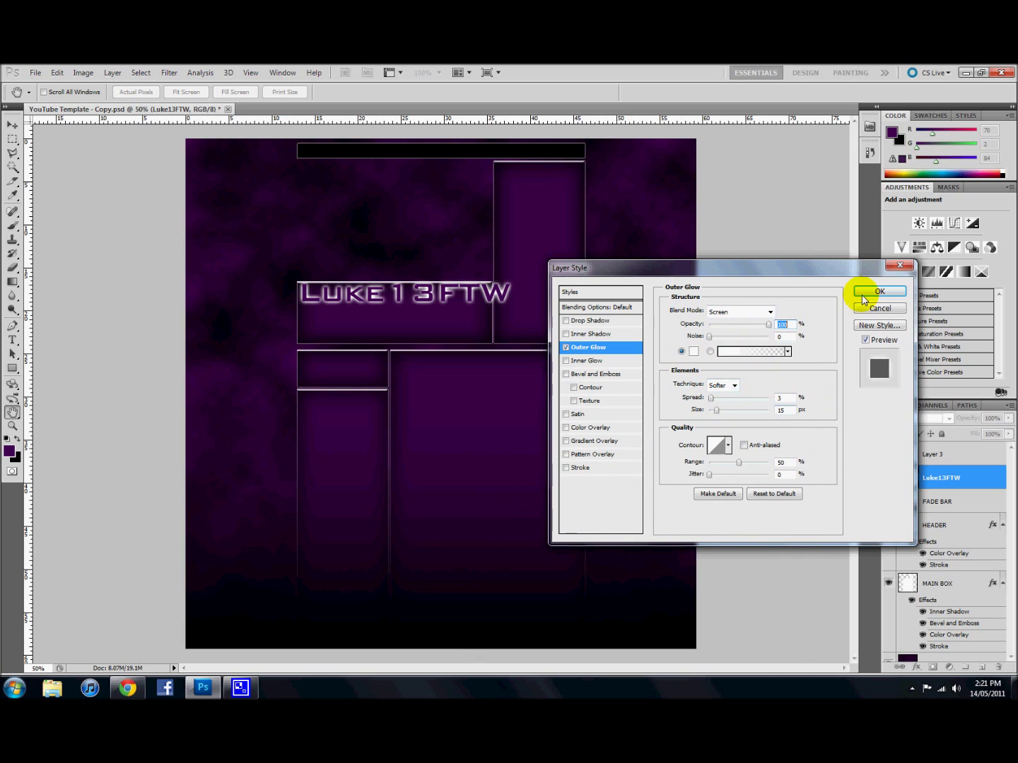
{"action": "left_click", "coordinate": [875, 290]}
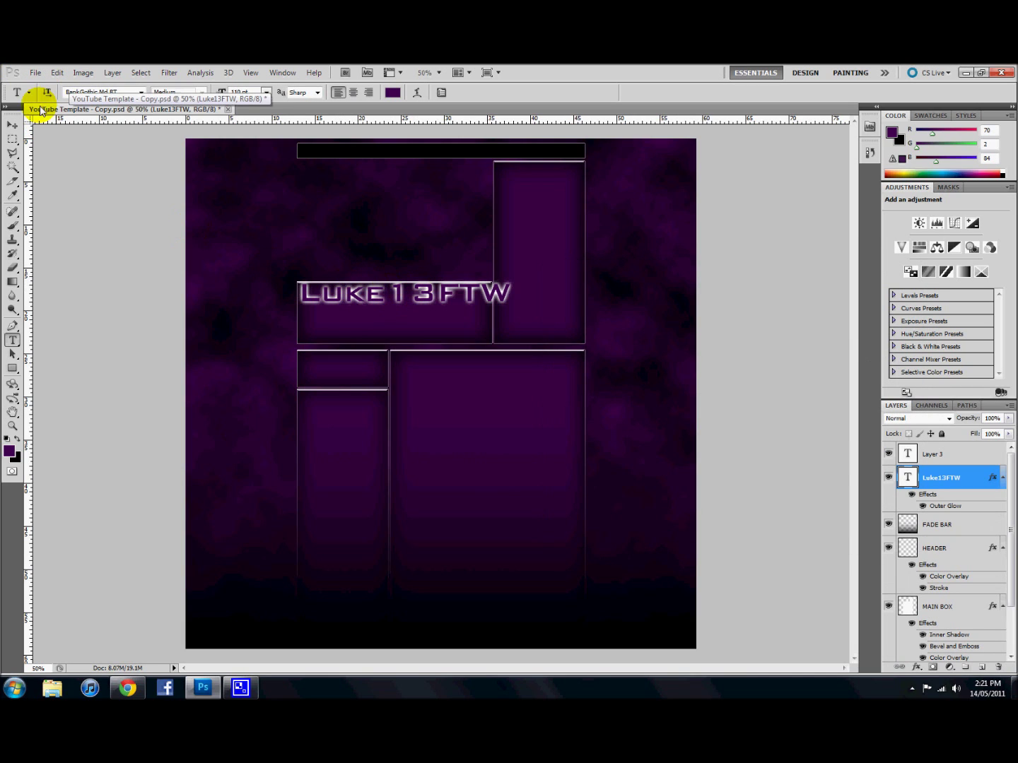
Rotate the channel name 90° counterclockwise and move it beside the left edge of the boxes, near the canvas's upper edge
{"action": "left_click", "coordinate": [58, 73]}
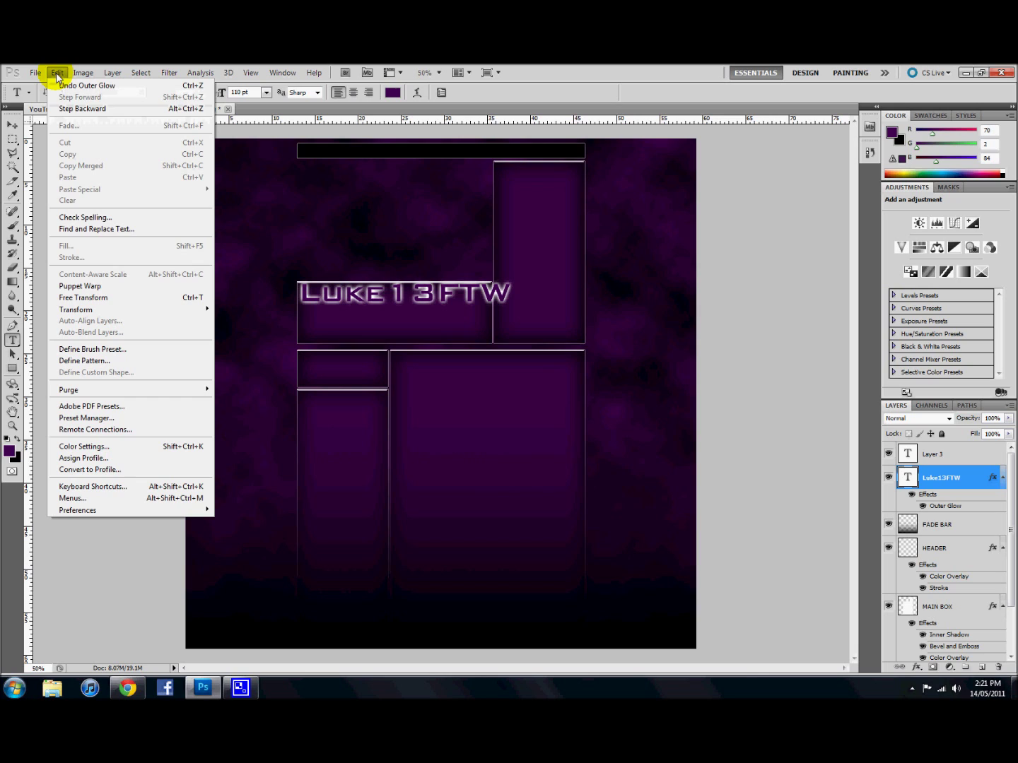
{"action": "mouse_move", "coordinate": [126, 314]}
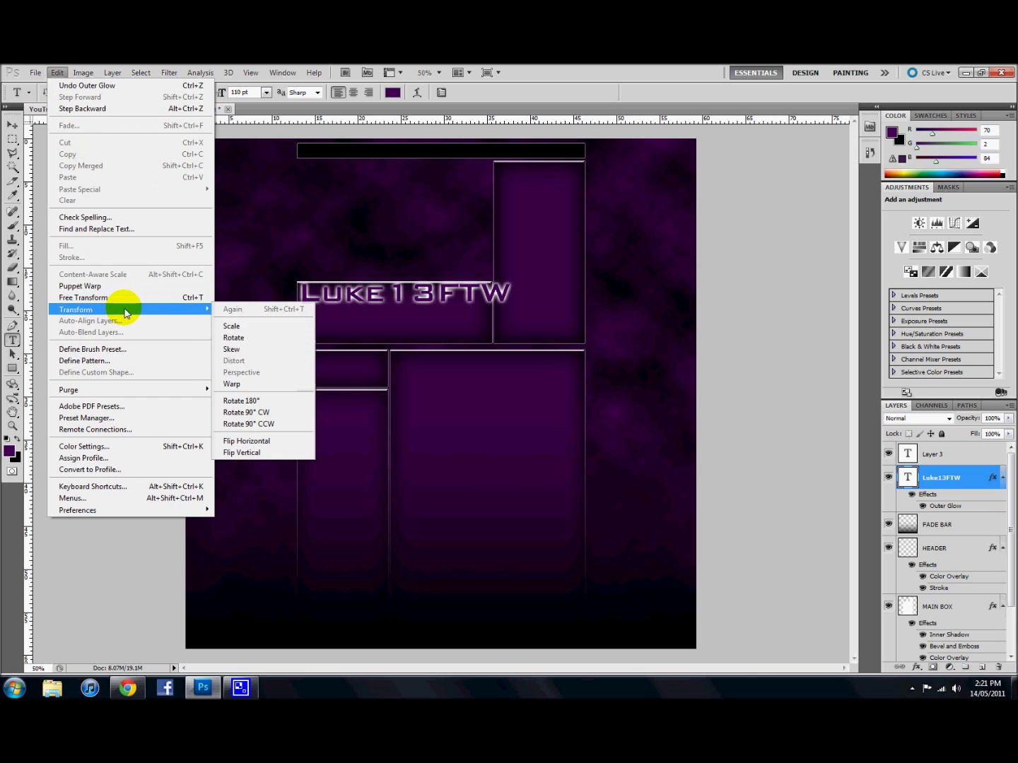
{"action": "left_click", "coordinate": [290, 423]}
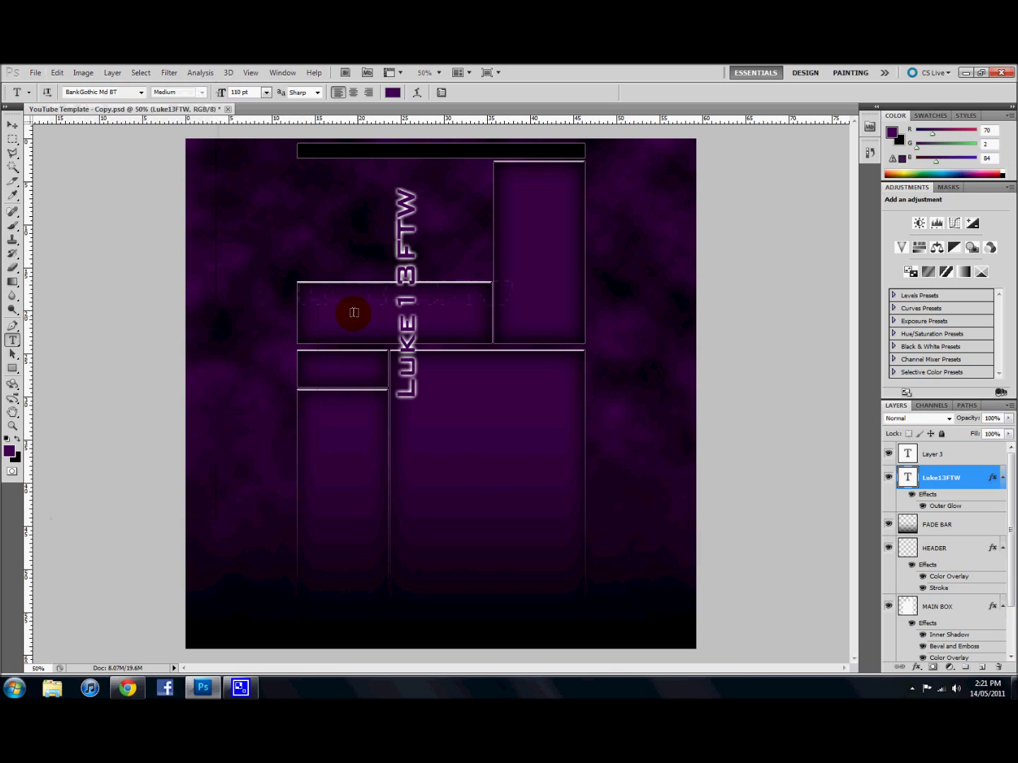
{"action": "left_click", "coordinate": [15, 125]}
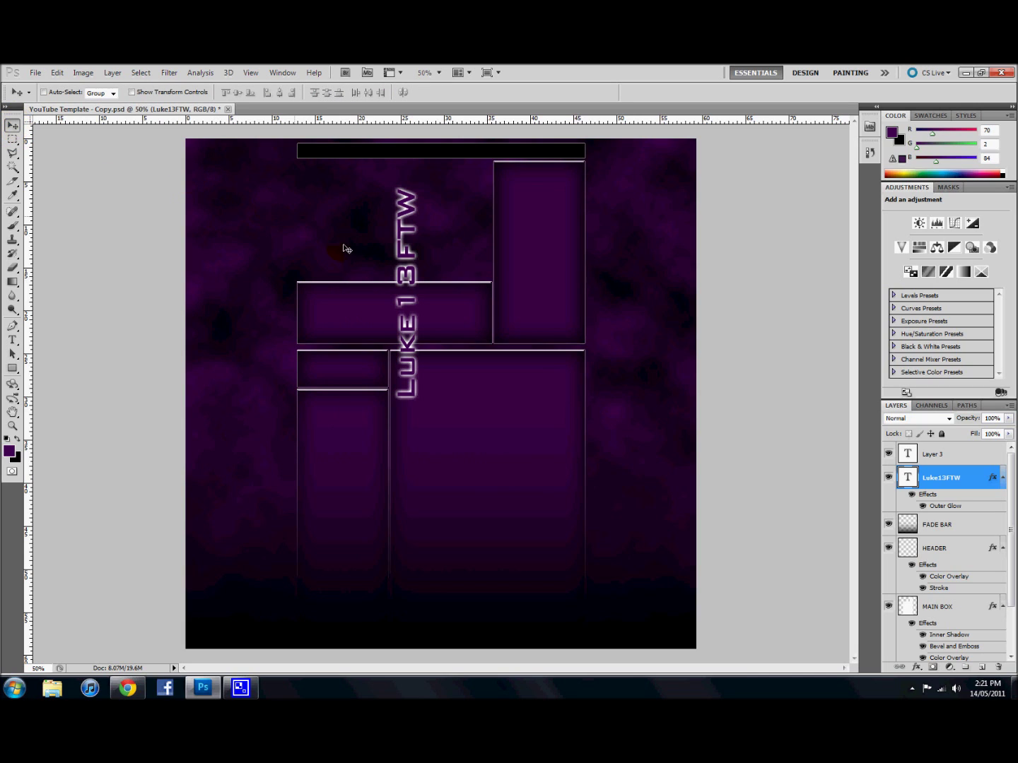
{"action": "left_click_drag", "start_coordinate": [367, 265], "coordinate": [239, 223]}
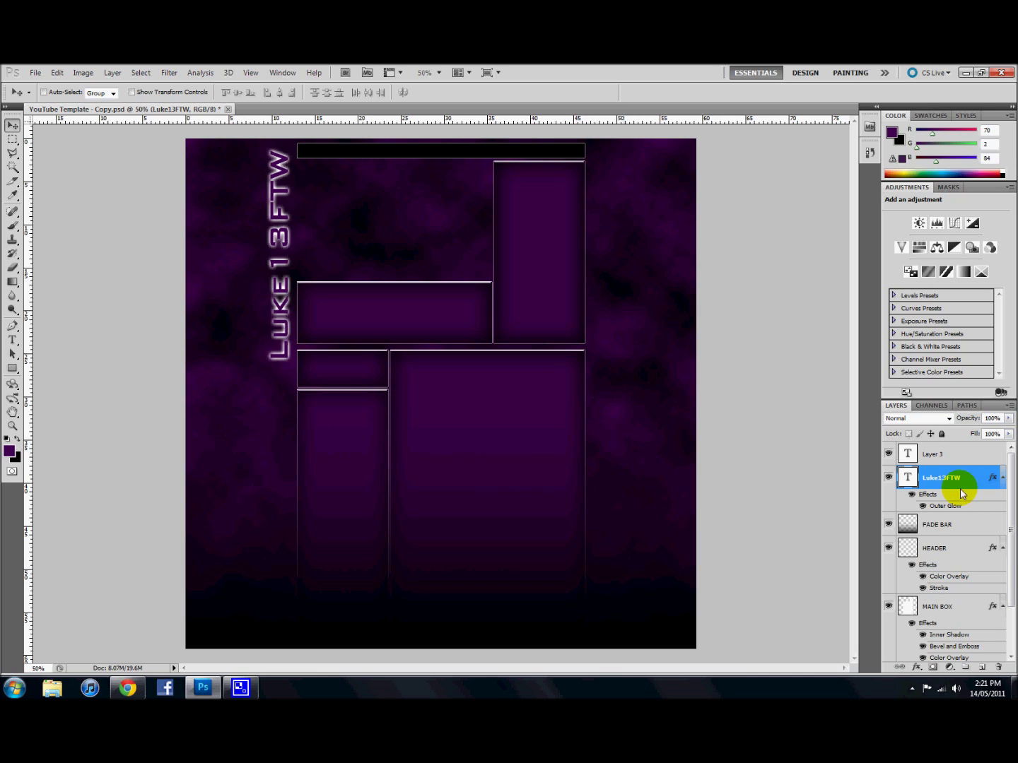
Select the FADE BAR layer and save a JPEG copy of the design as "ghnymjnrmu," in New folder with High quality and Baseline ("Standard") format
{"action": "left_click", "coordinate": [905, 525]}
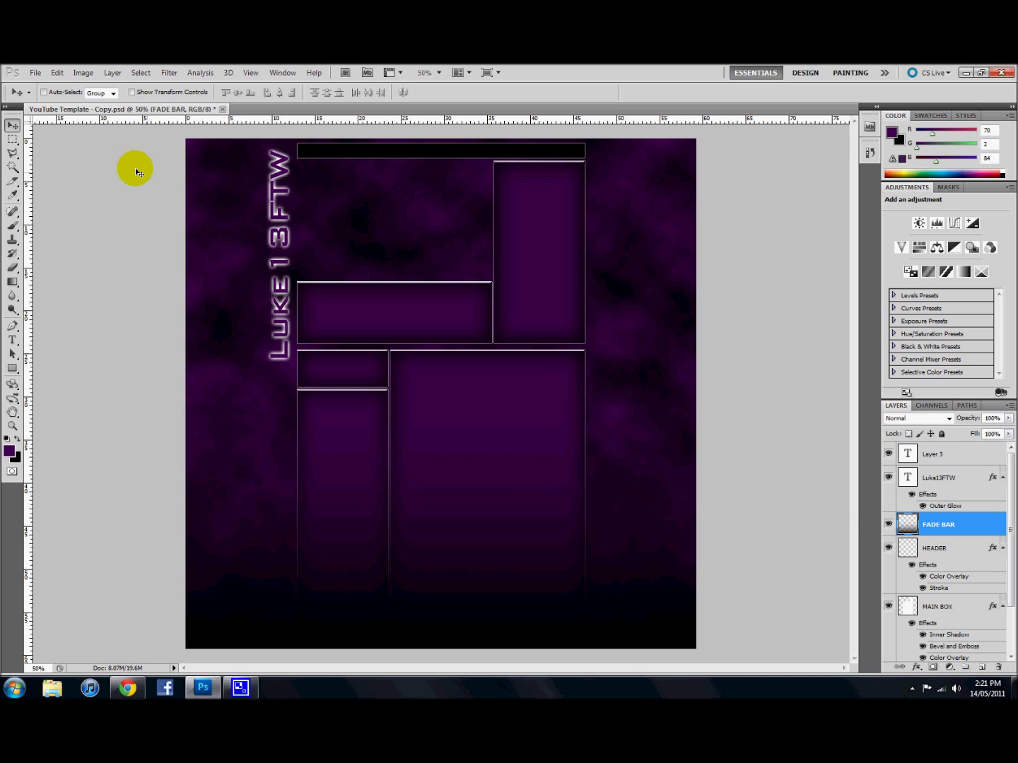
{"action": "left_click", "coordinate": [38, 76]}
{"action": "left_click", "coordinate": [74, 259]}
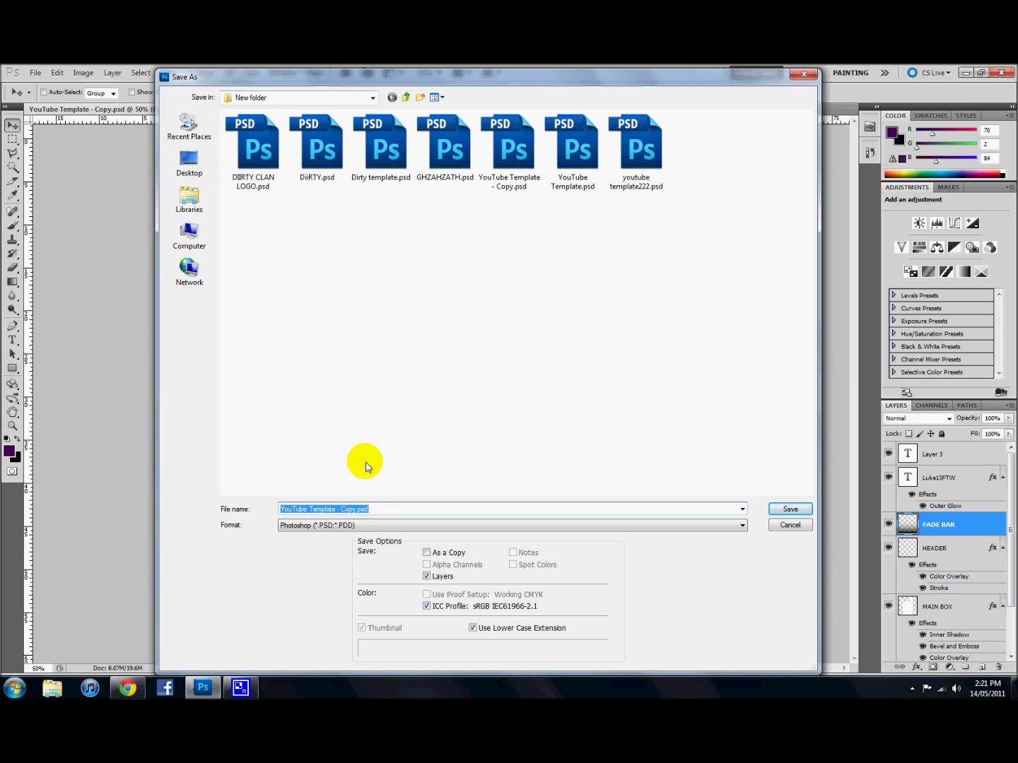
{"action": "left_click", "coordinate": [388, 525]}
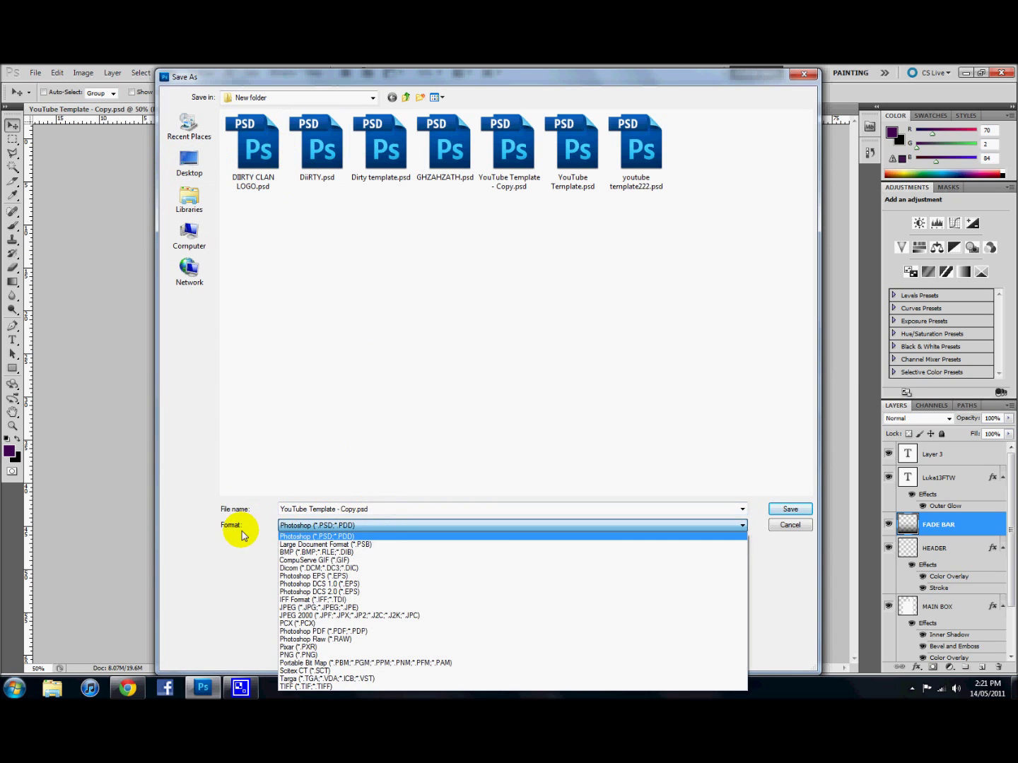
{"action": "left_click", "coordinate": [301, 607]}
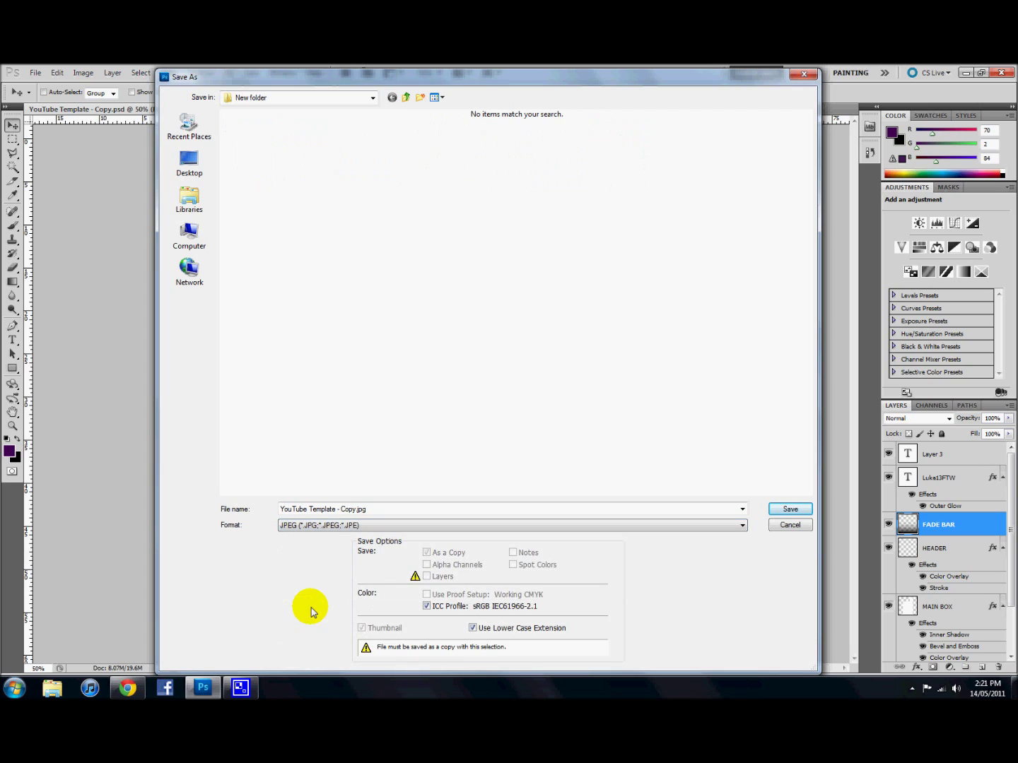
{"action": "left_click_drag", "start_coordinate": [363, 510], "coordinate": [234, 483]}
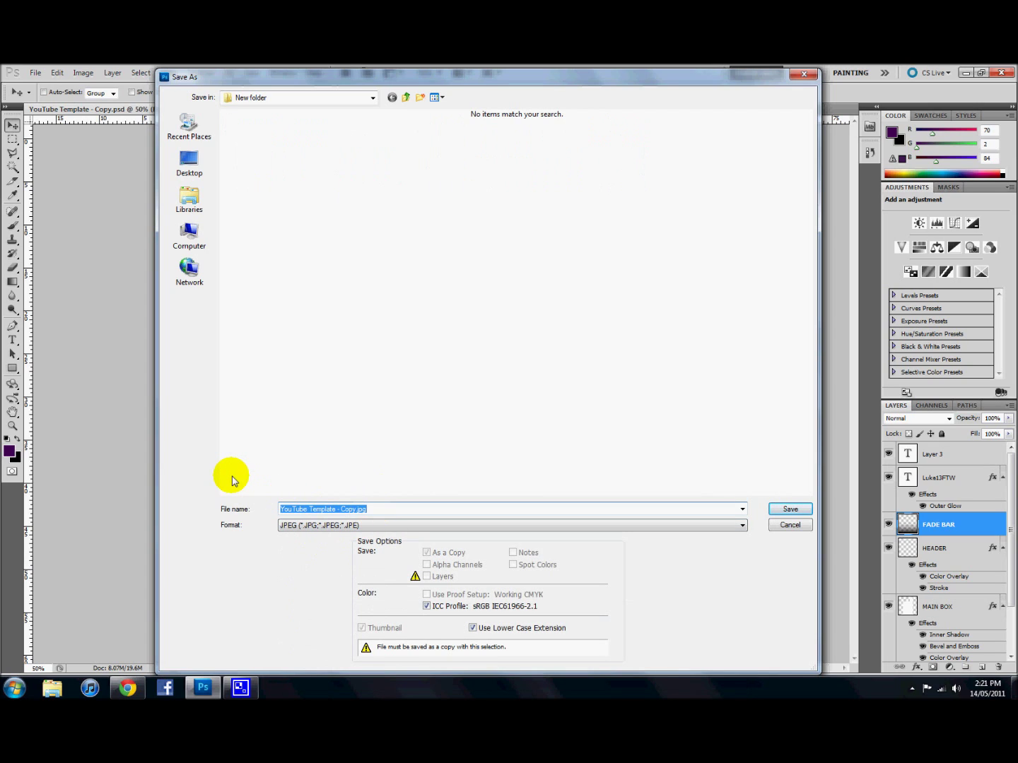
{"action": "type", "text": "ghnymjnmu,"}
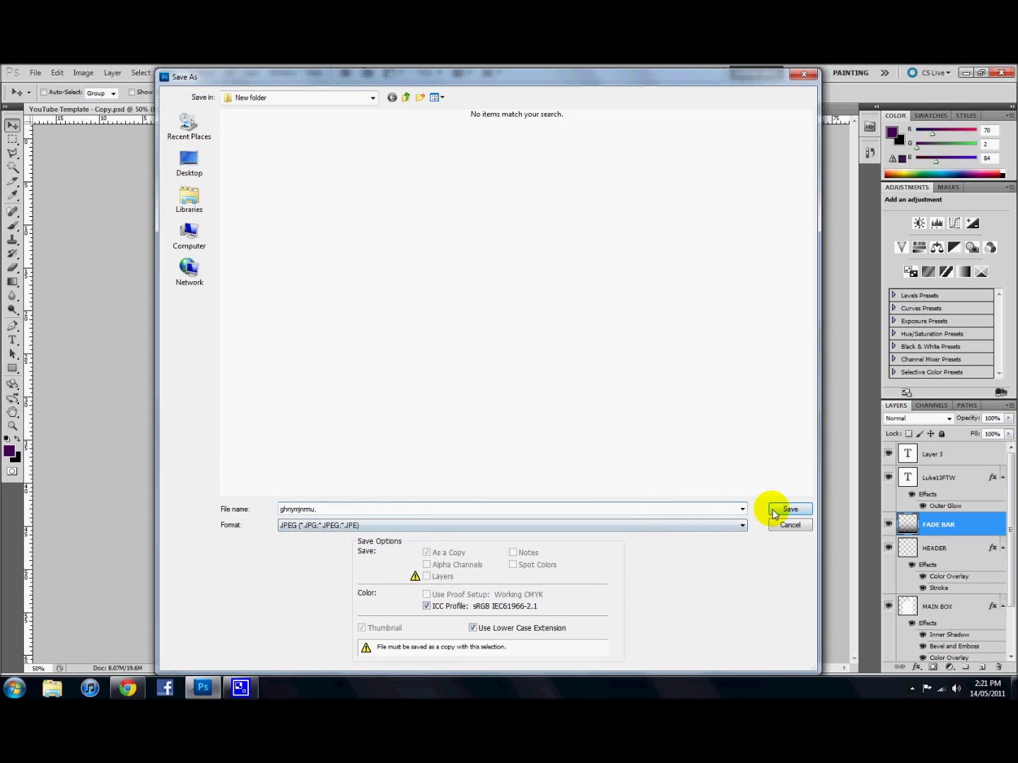
{"action": "left_click", "coordinate": [782, 512]}
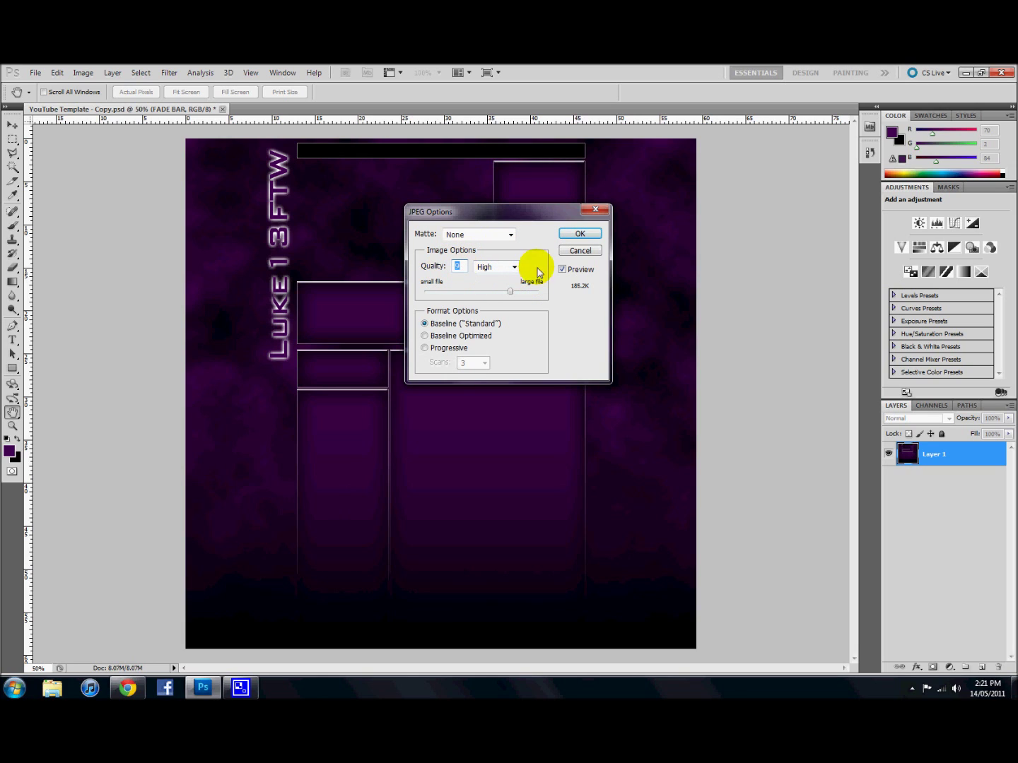
{"action": "left_click", "coordinate": [580, 234]}
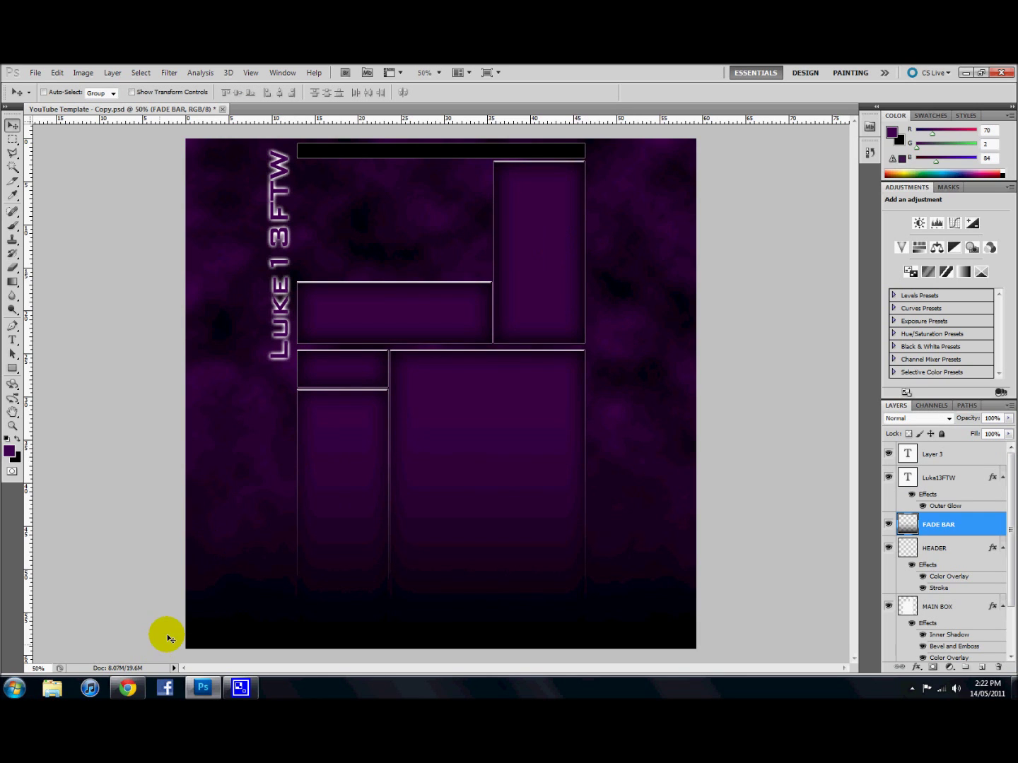
Switch to the YouTube channel page in Chrome and show the advanced options for the channel's "blue" theme
{"action": "left_click", "coordinate": [128, 694]}
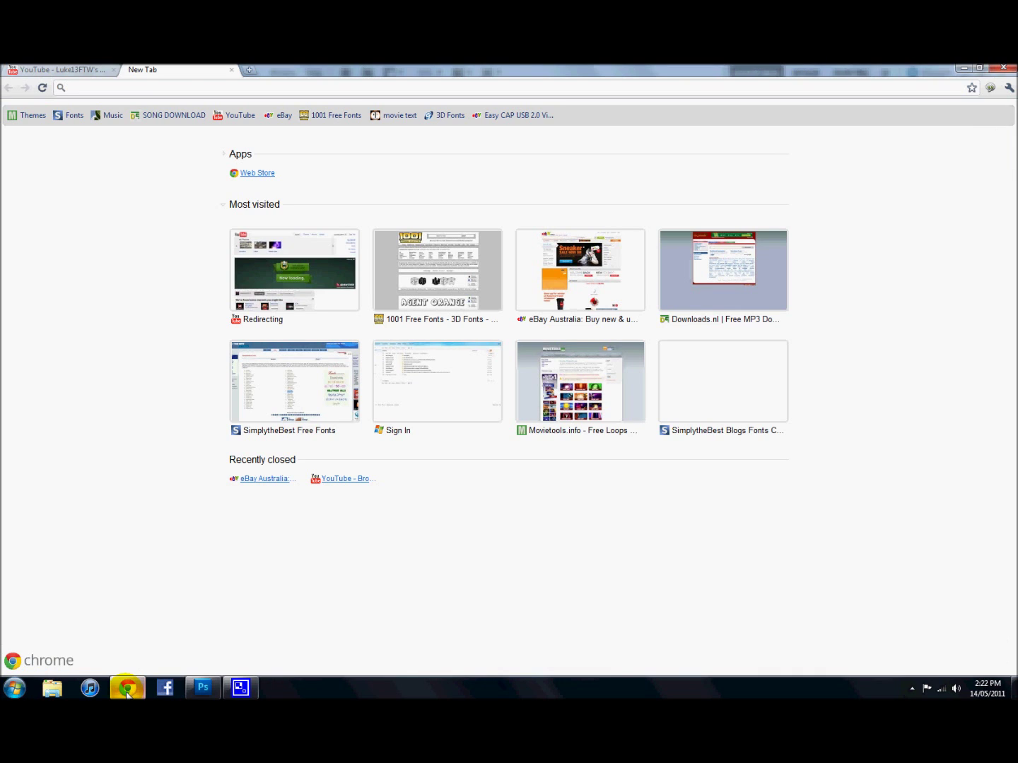
{"action": "left_click", "coordinate": [60, 69]}
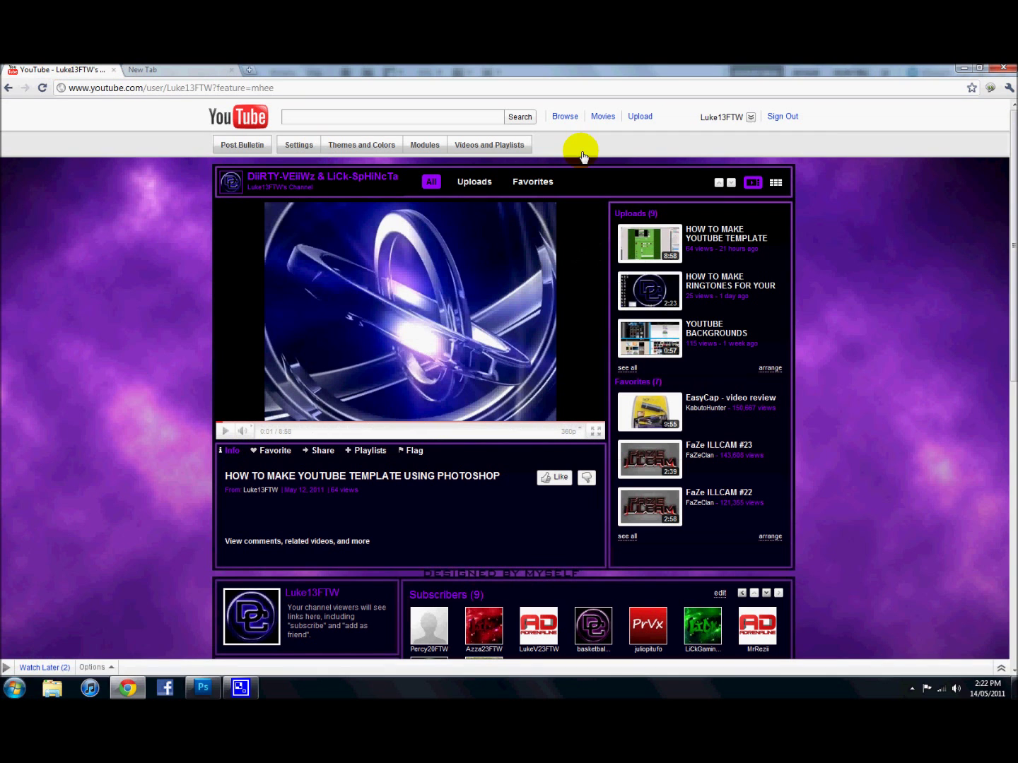
{"action": "left_click", "coordinate": [378, 150]}
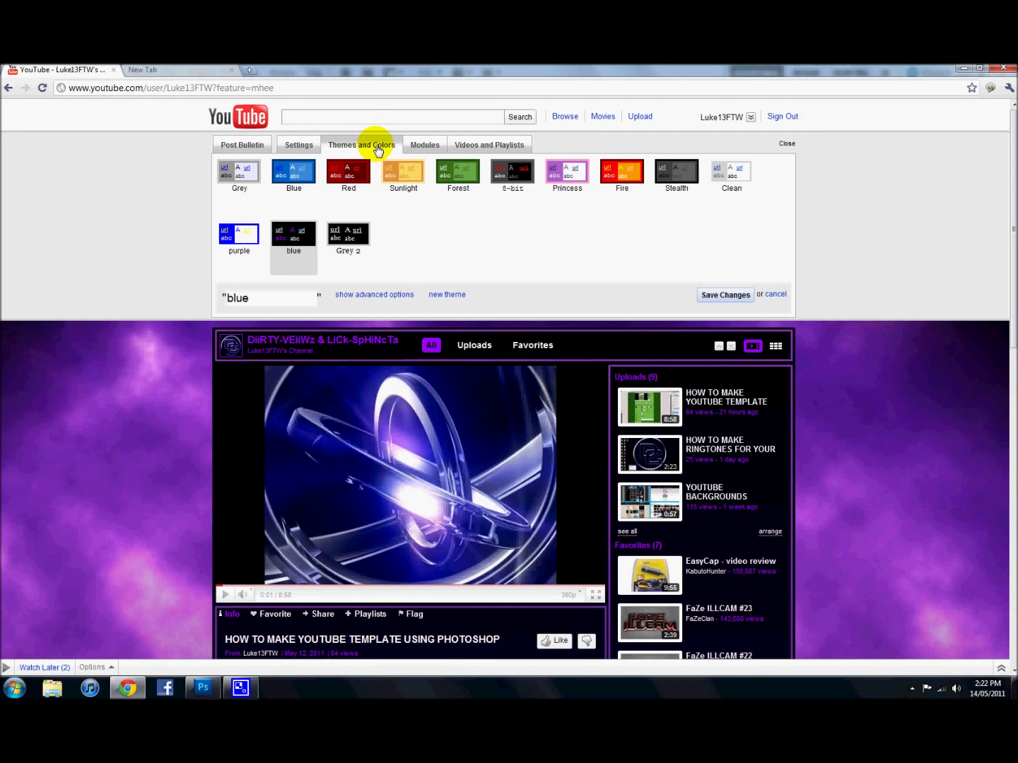
{"action": "left_click", "coordinate": [385, 296]}
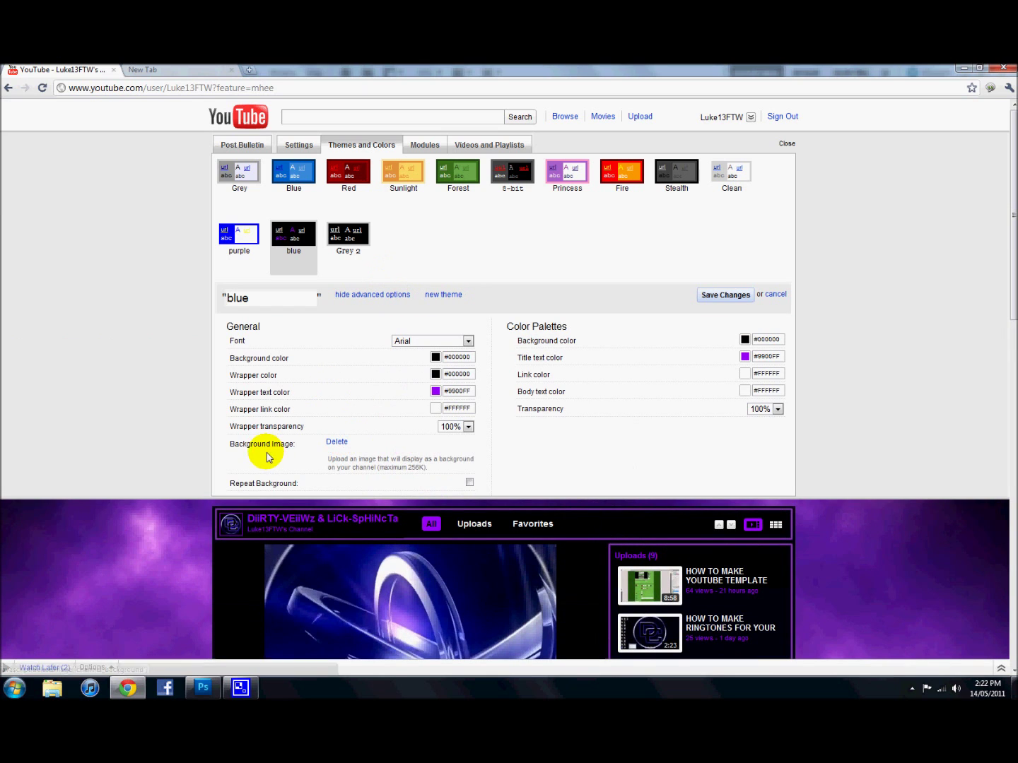
Delete the theme's existing background image and upload ghnymjnrmu,.jpg in its place
{"action": "left_click", "coordinate": [337, 442]}
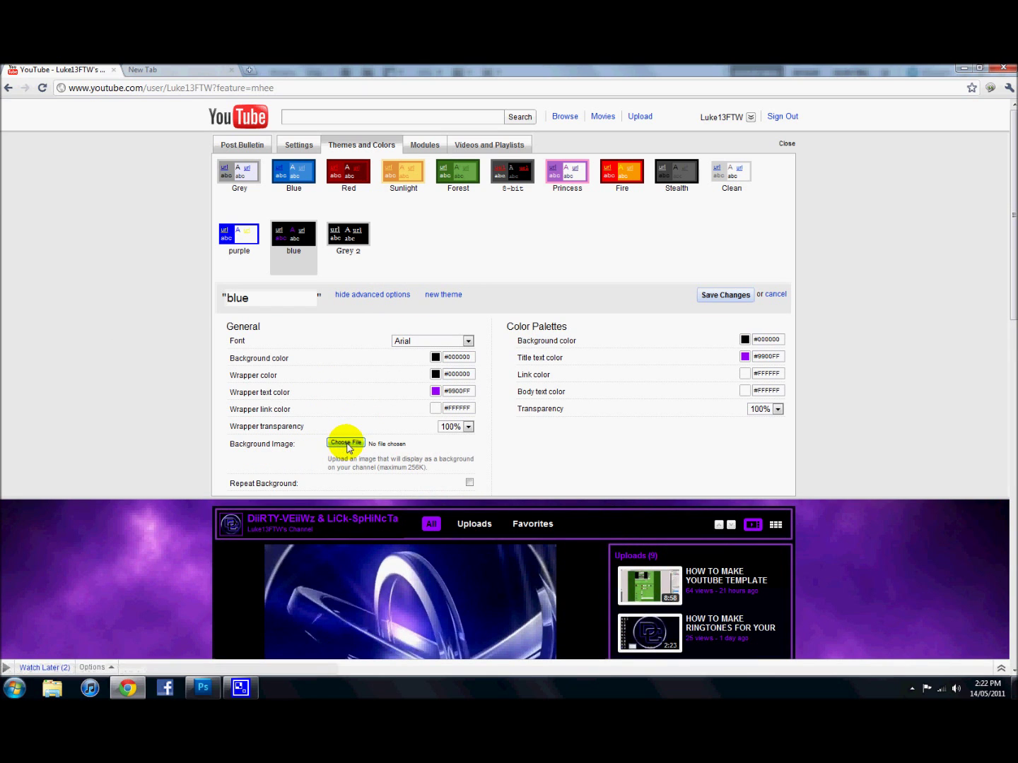
{"action": "left_click", "coordinate": [347, 444]}
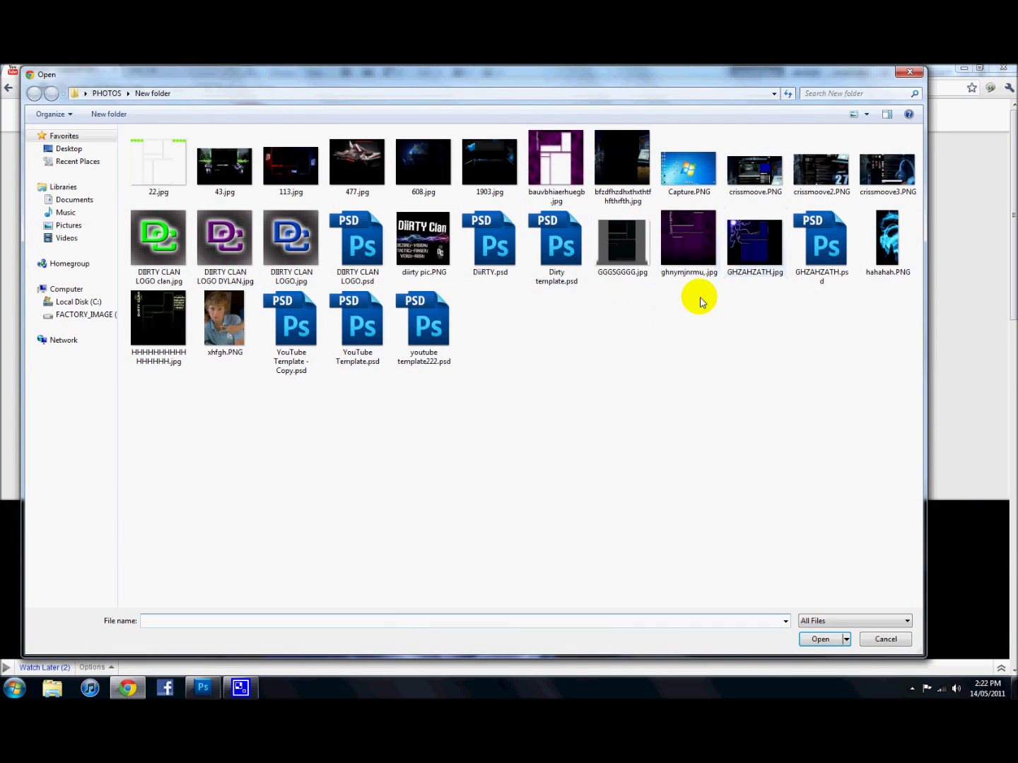
{"action": "double_click", "coordinate": [690, 243]}
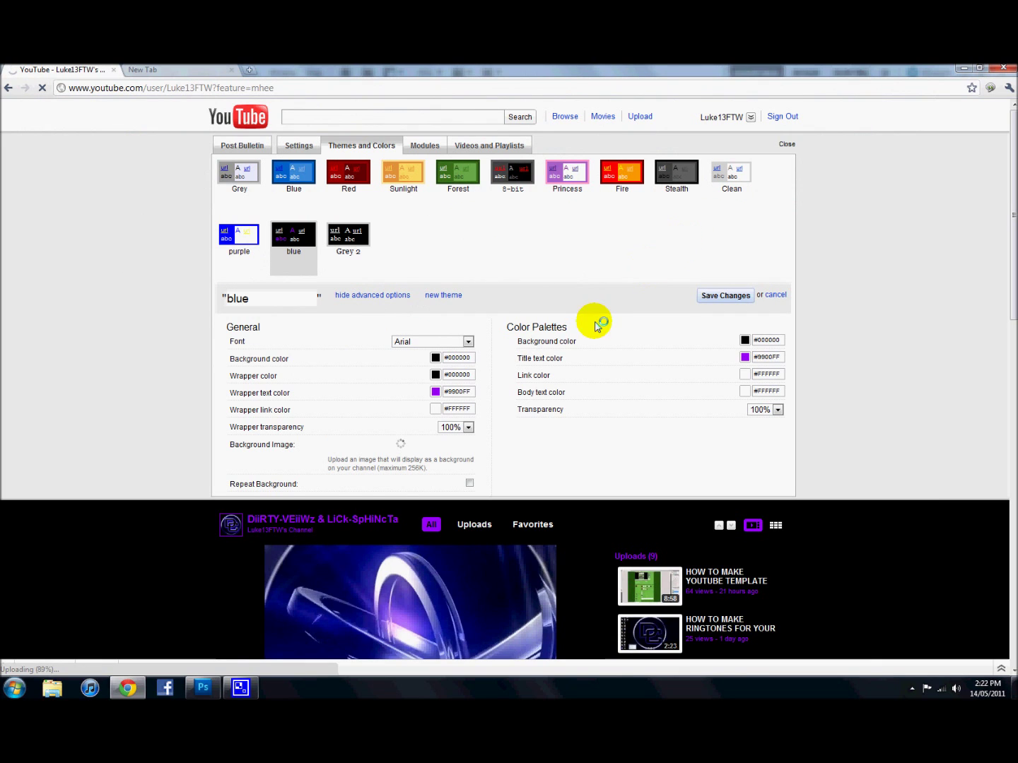
Examine how the uploaded background lines up with the video player, side modules and comments along the channel page
{"action": "scroll", "coordinate": [589, 312], "scroll_direction": "down", "scroll_amount": 3}
{"action": "scroll", "coordinate": [586, 316], "scroll_direction": "down", "scroll_amount": 4}
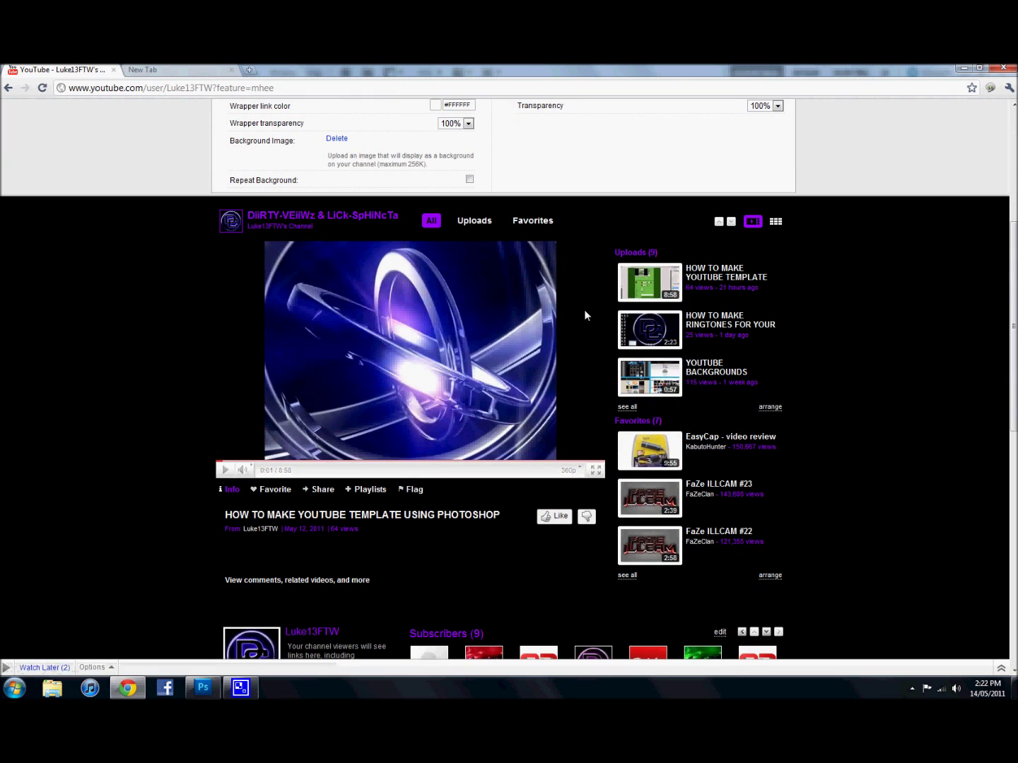
{"action": "scroll", "coordinate": [580, 325], "scroll_direction": "down", "scroll_amount": 4}
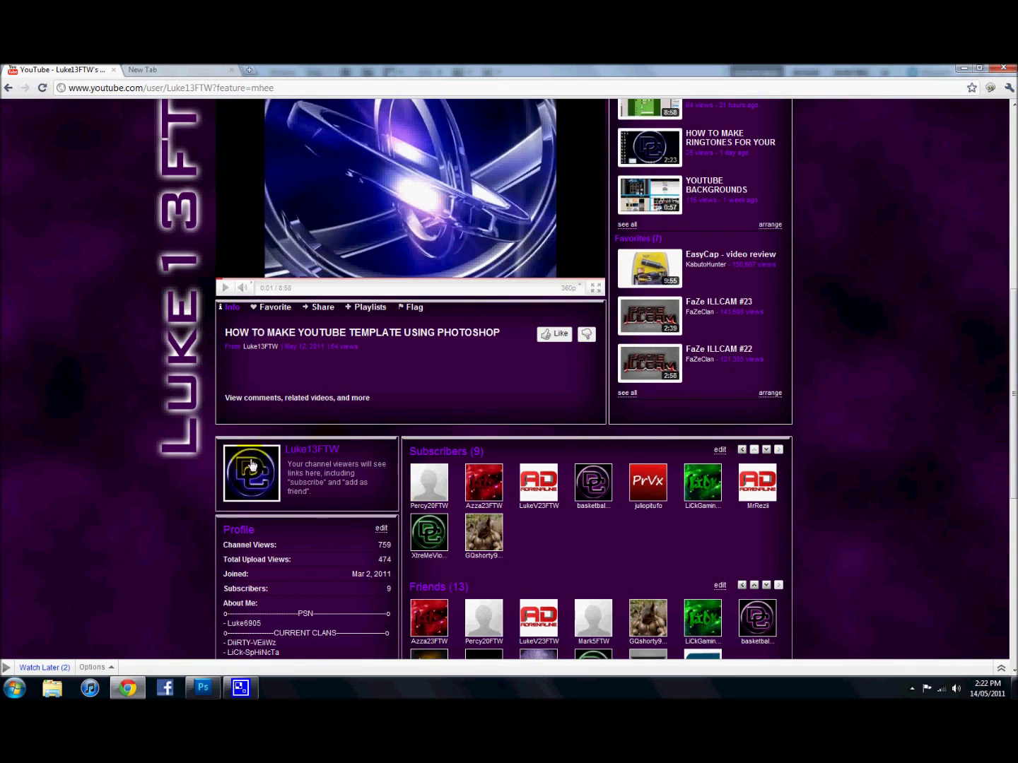
{"action": "scroll", "coordinate": [485, 501], "scroll_direction": "down", "scroll_amount": 10}
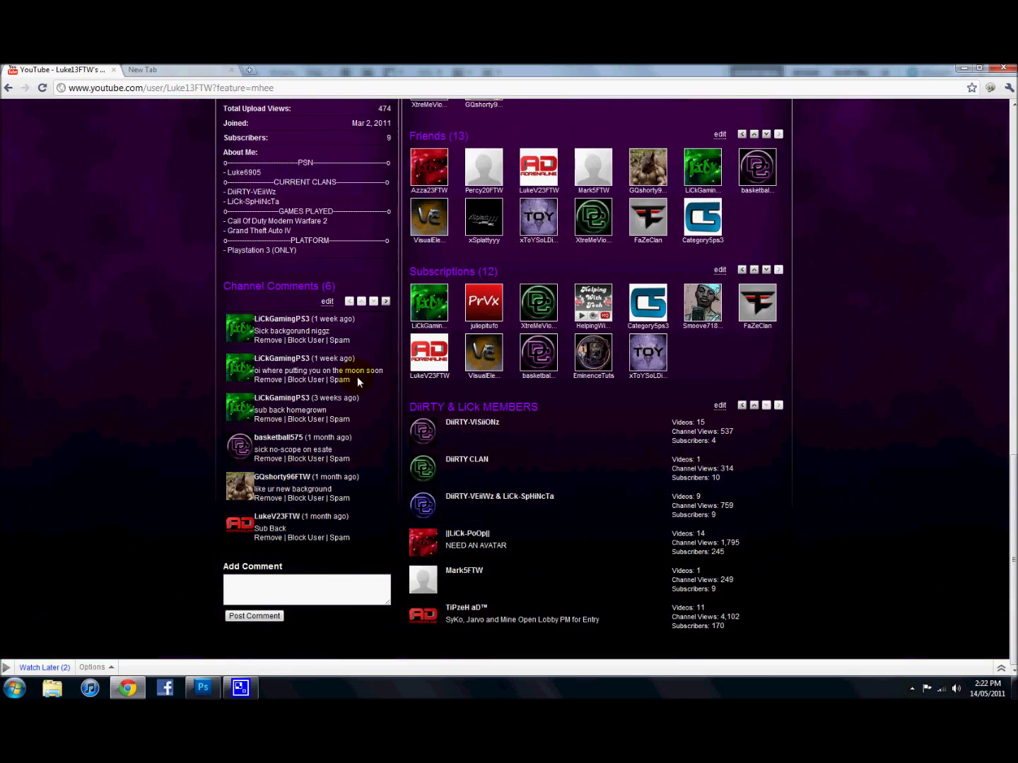
{"action": "scroll", "coordinate": [565, 597], "scroll_direction": "up", "scroll_amount": 12}
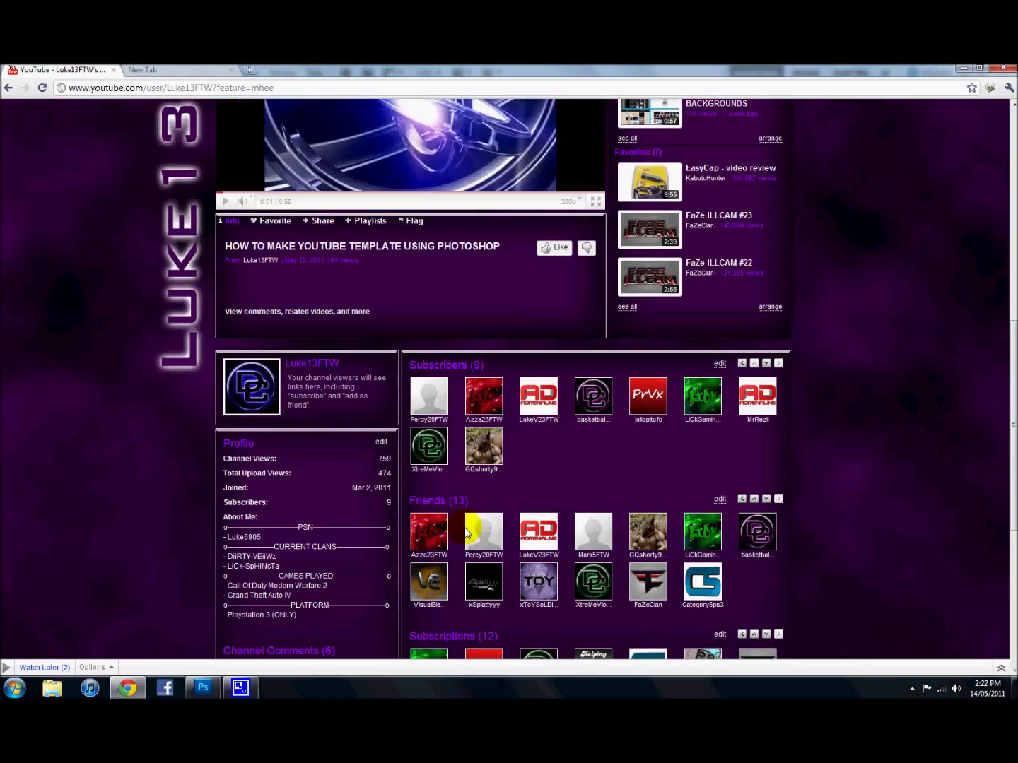
{"action": "scroll", "coordinate": [582, 462], "scroll_direction": "up", "scroll_amount": 5}
{"action": "scroll", "coordinate": [580, 446], "scroll_direction": "down", "scroll_amount": 4}
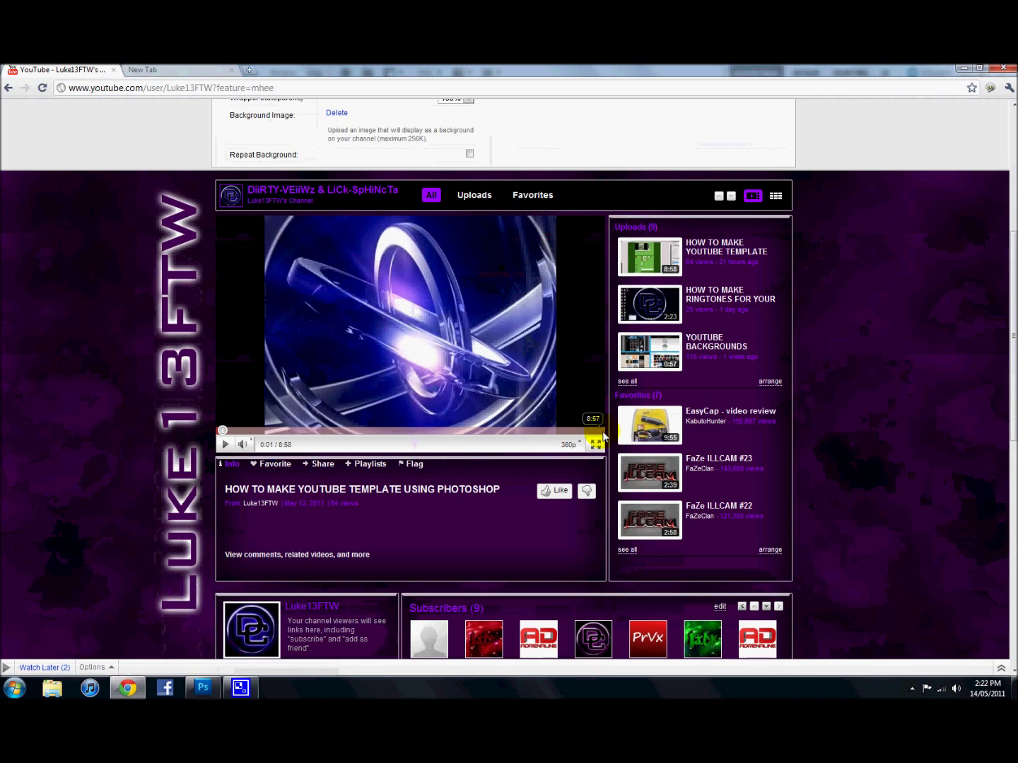